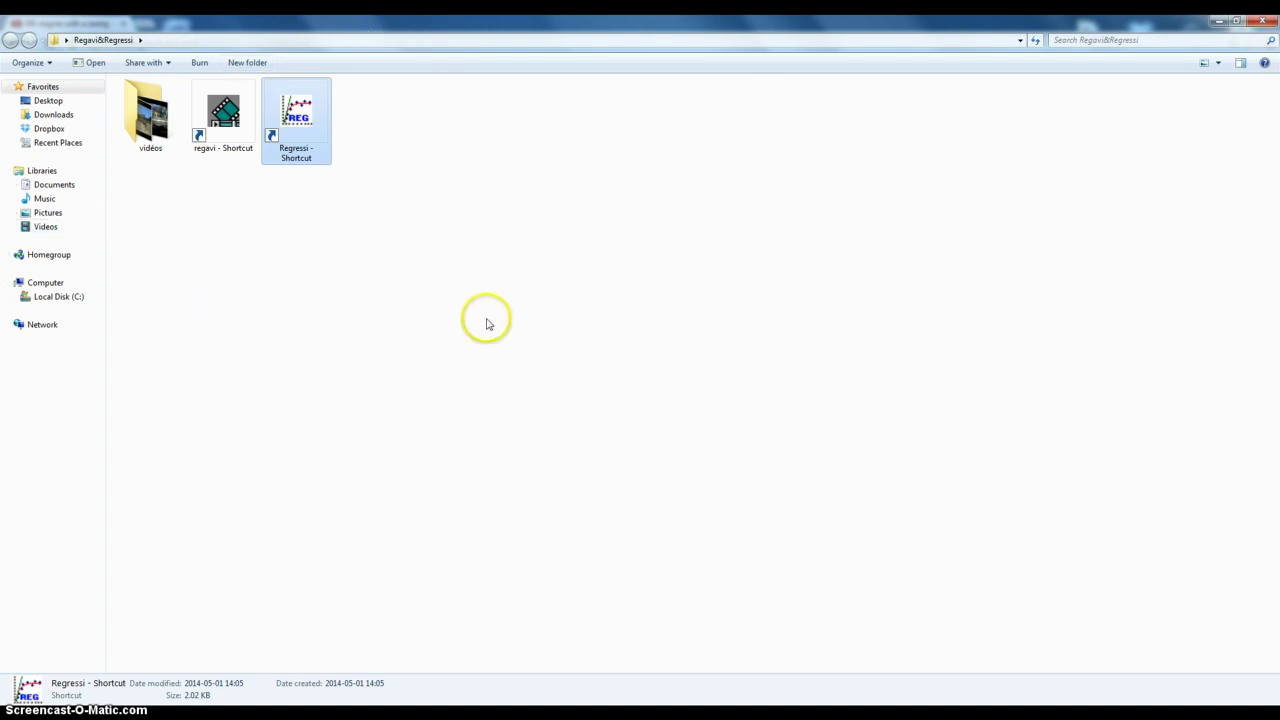
# Step: Switch to the browser and play the swing video from 0:19, pausing it at 0:24
pyautogui.moveTo(415, 712)
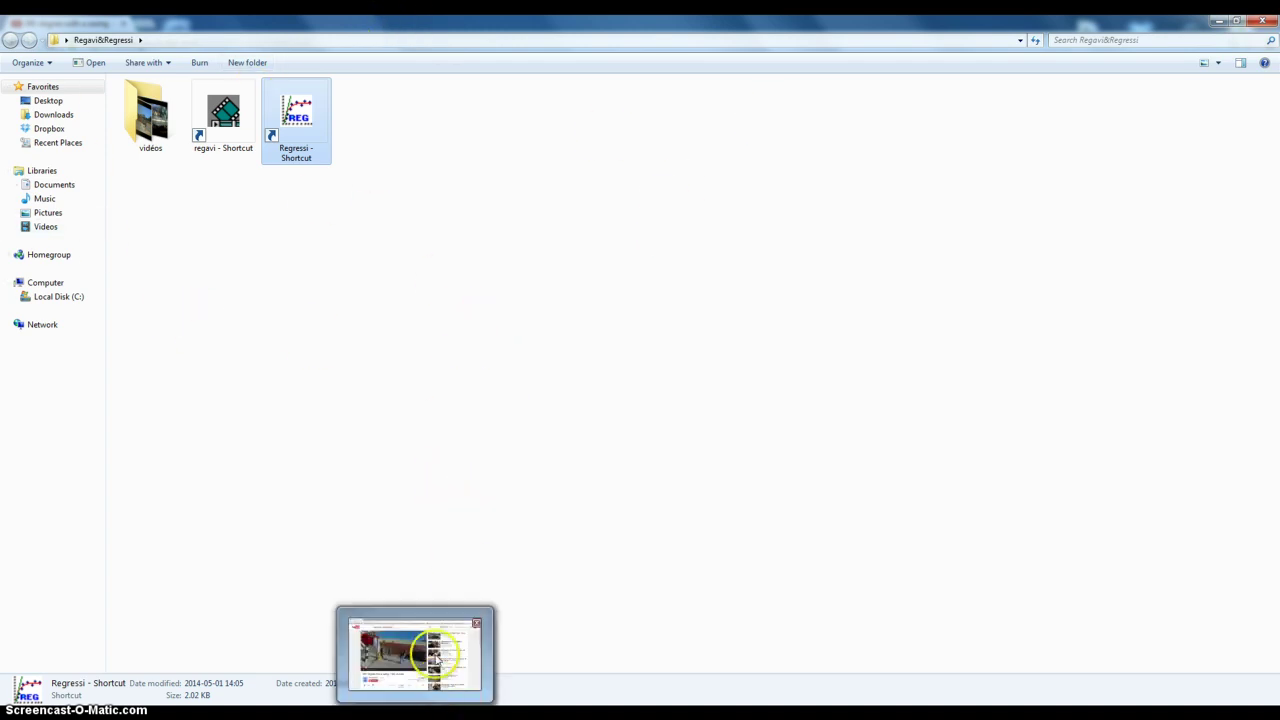
pyautogui.click(415, 655)
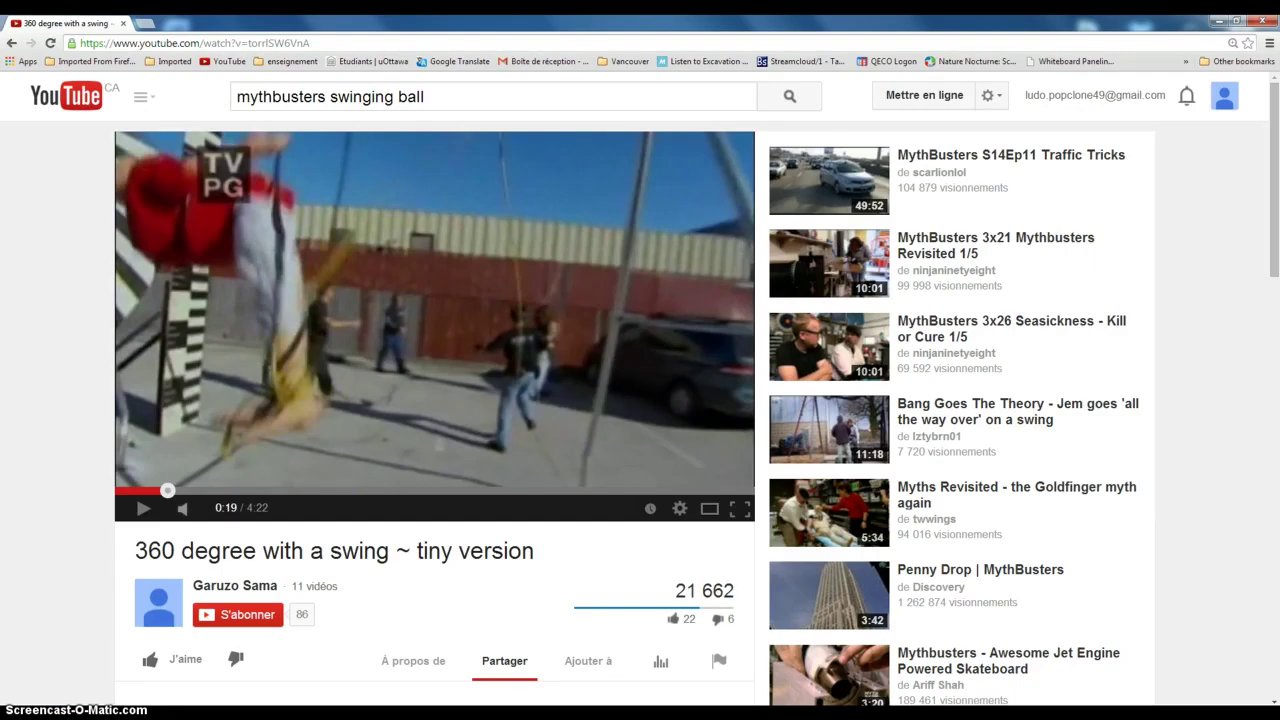
pyautogui.click(560, 316)
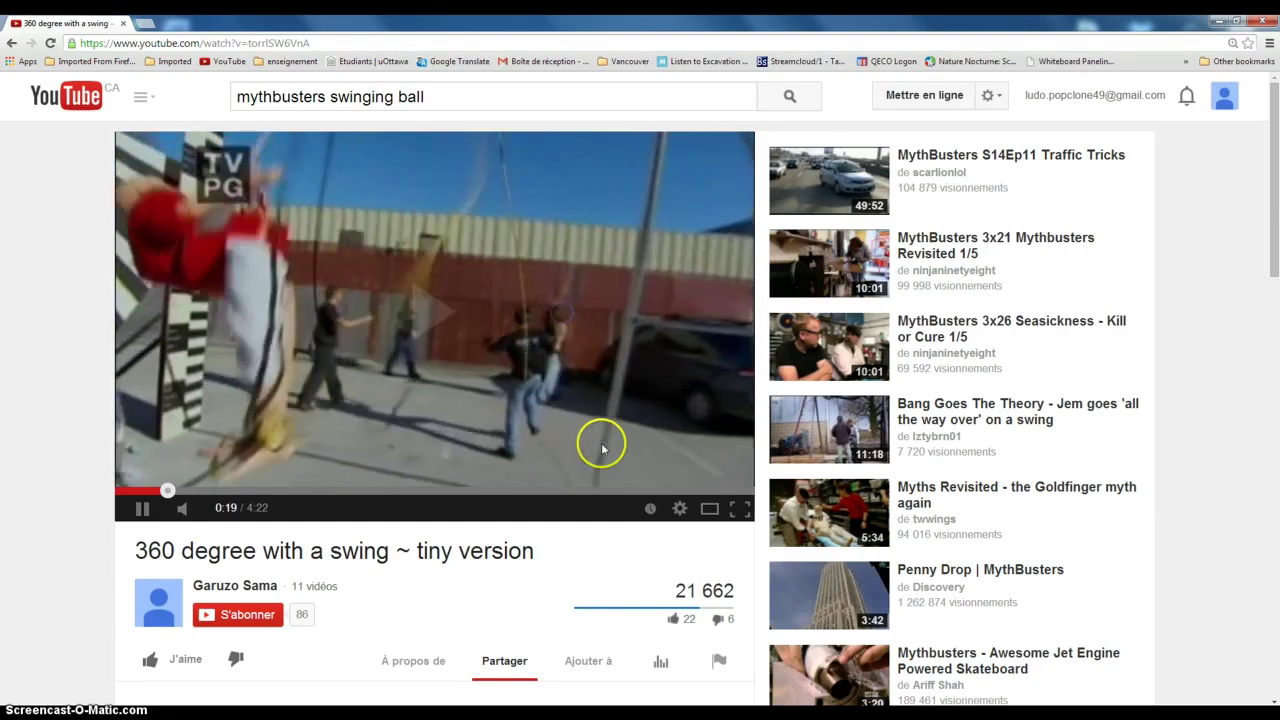
pyautogui.click(664, 416)
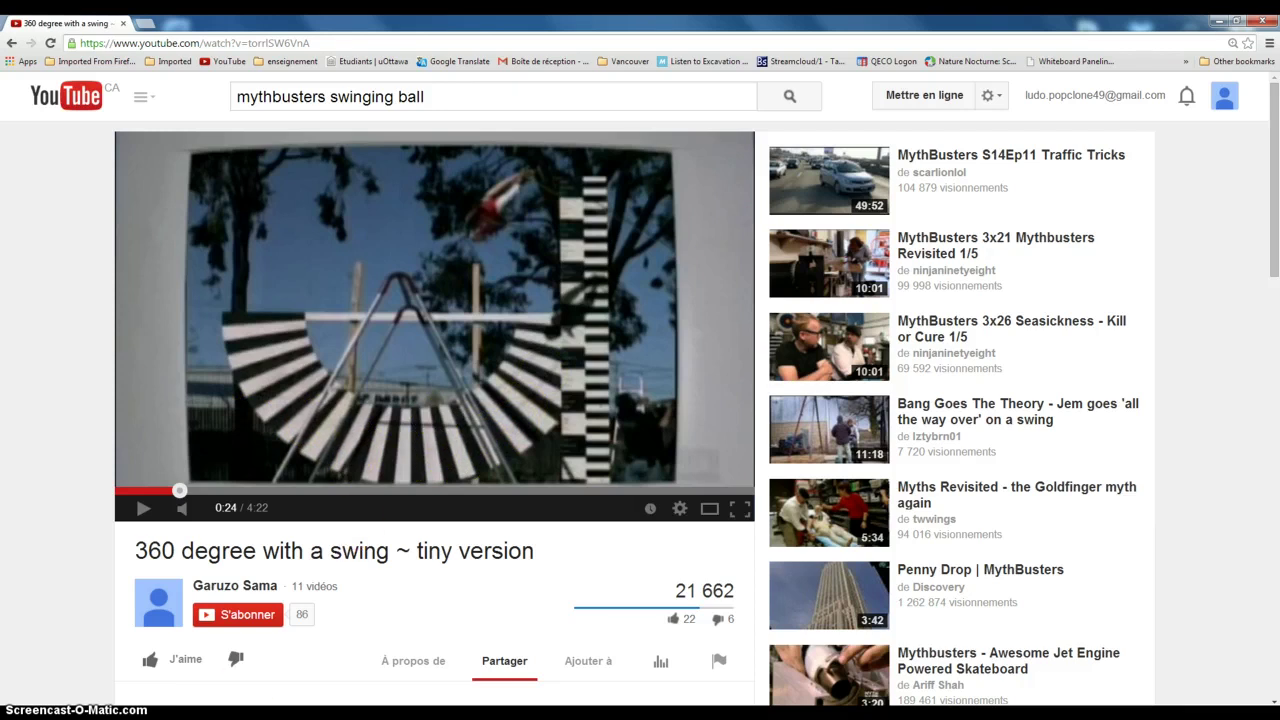
# Step: Launch Regressi from the Regavi&Regressi folder and start a new REGAVI data source
pyautogui.click(322, 715)
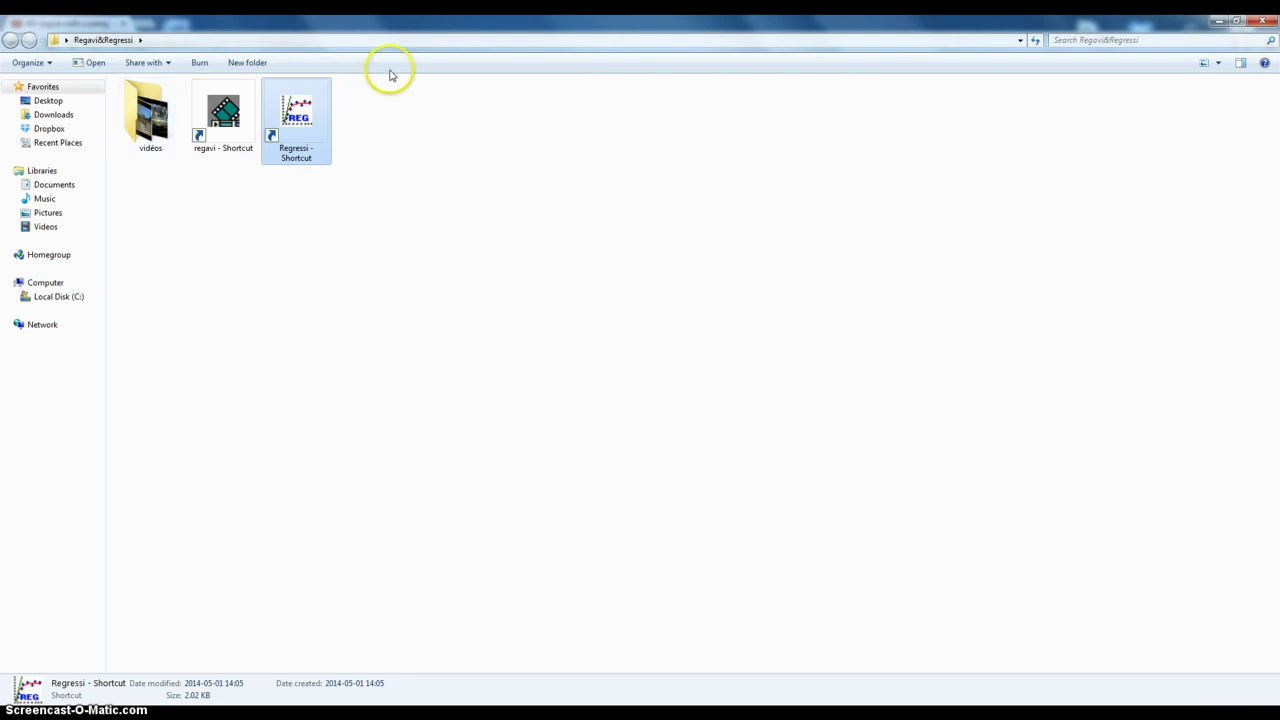
pyautogui.doubleClick(306, 115)
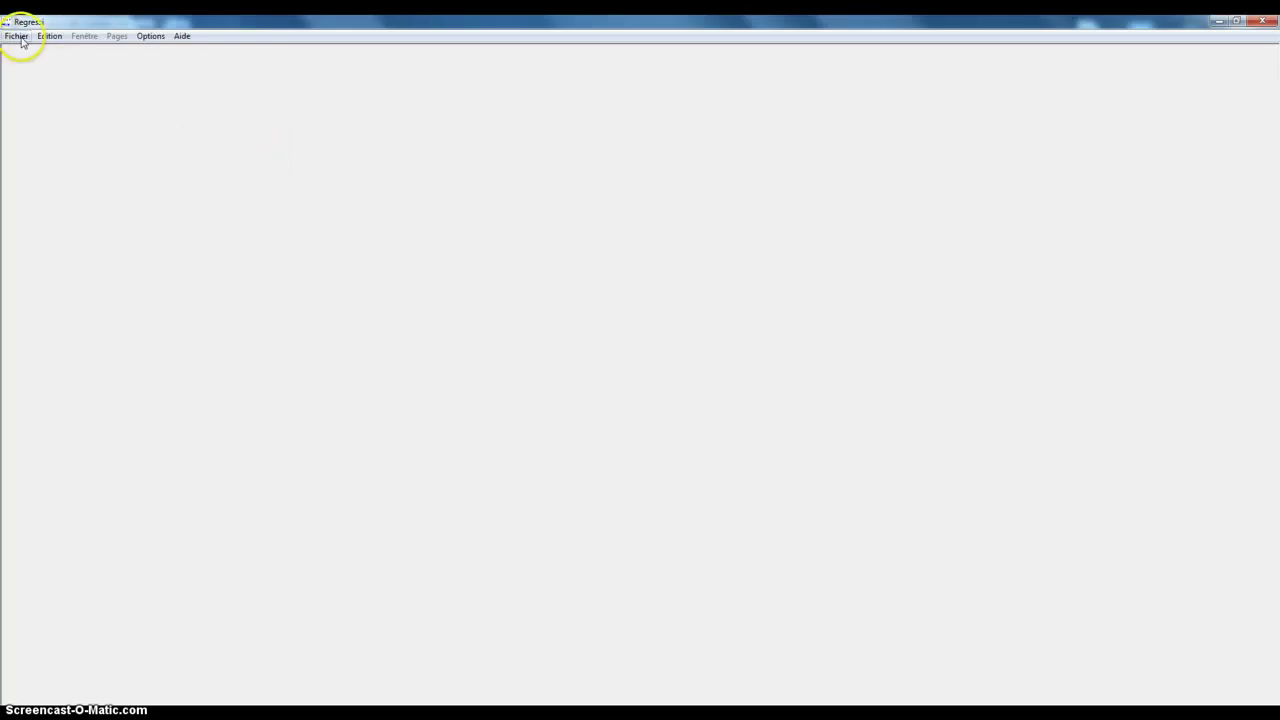
pyautogui.click(18, 36)
pyautogui.moveTo(57, 52)
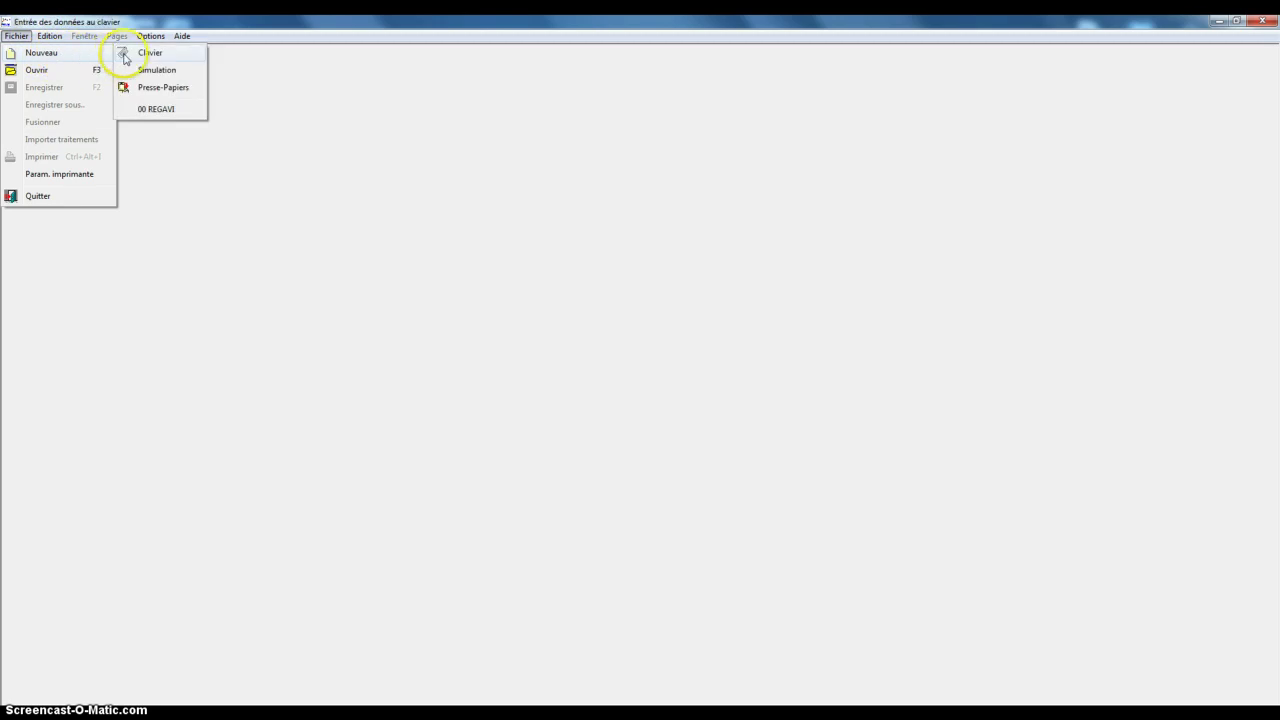
pyautogui.click(158, 110)
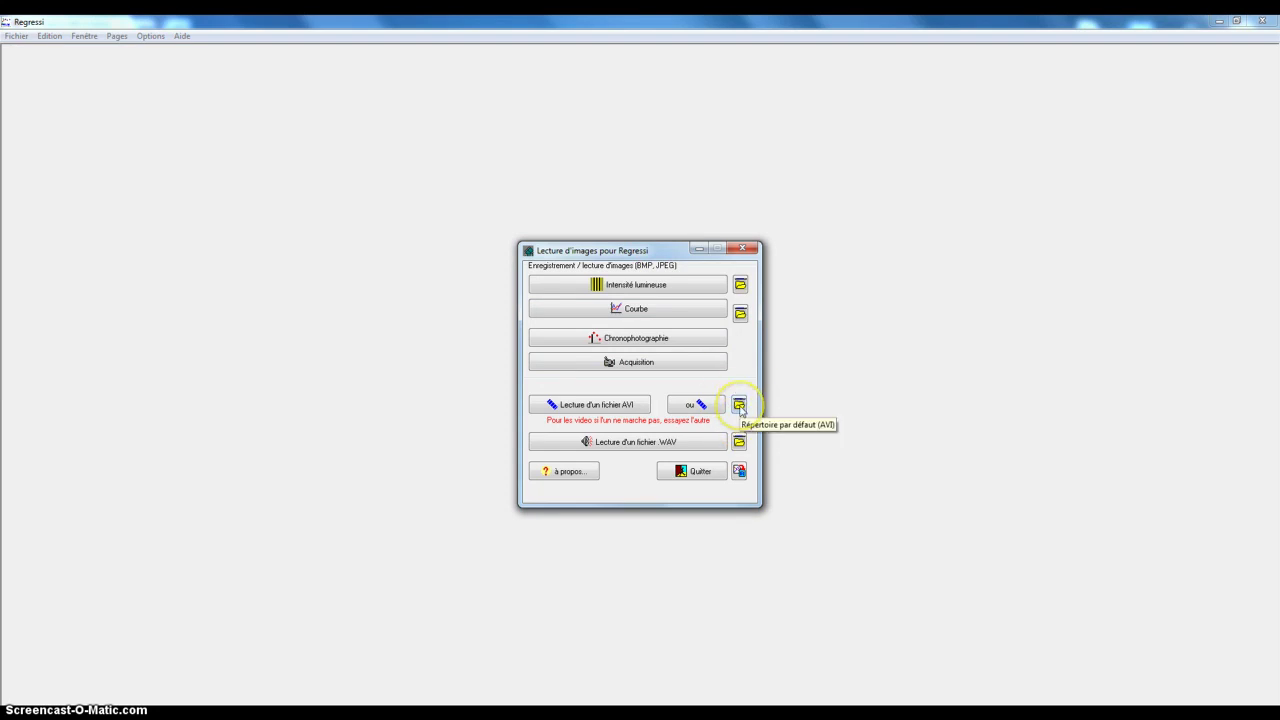
# Step: Open the alternative AVI file reader and load the clip "le film" from the vidéos folder inside Regavi&Regressi
pyautogui.click(739, 405)
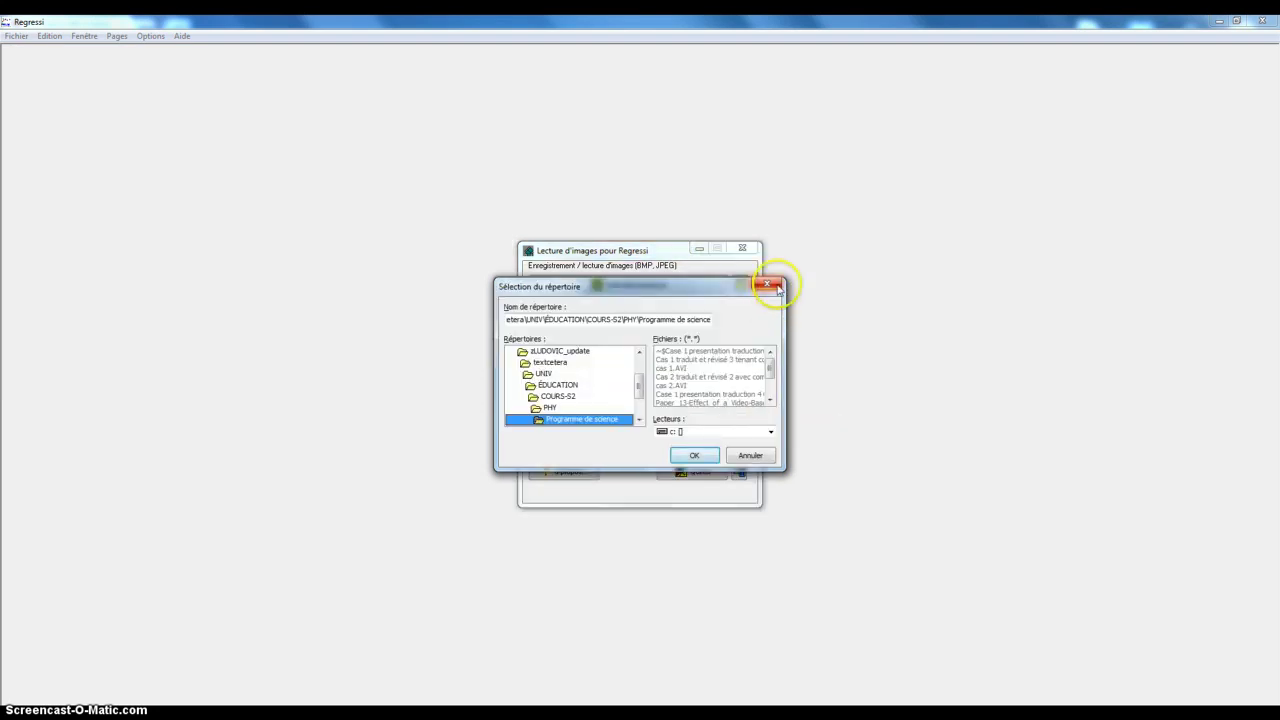
pyautogui.click(776, 285)
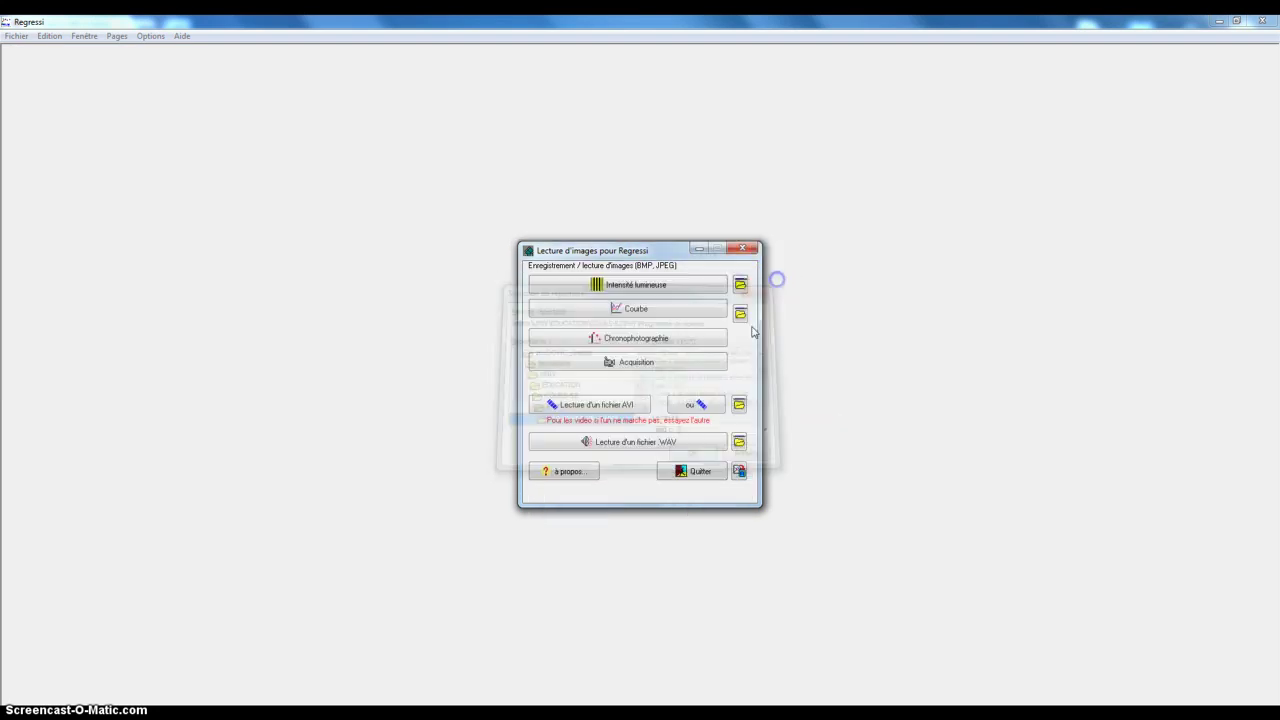
pyautogui.click(702, 405)
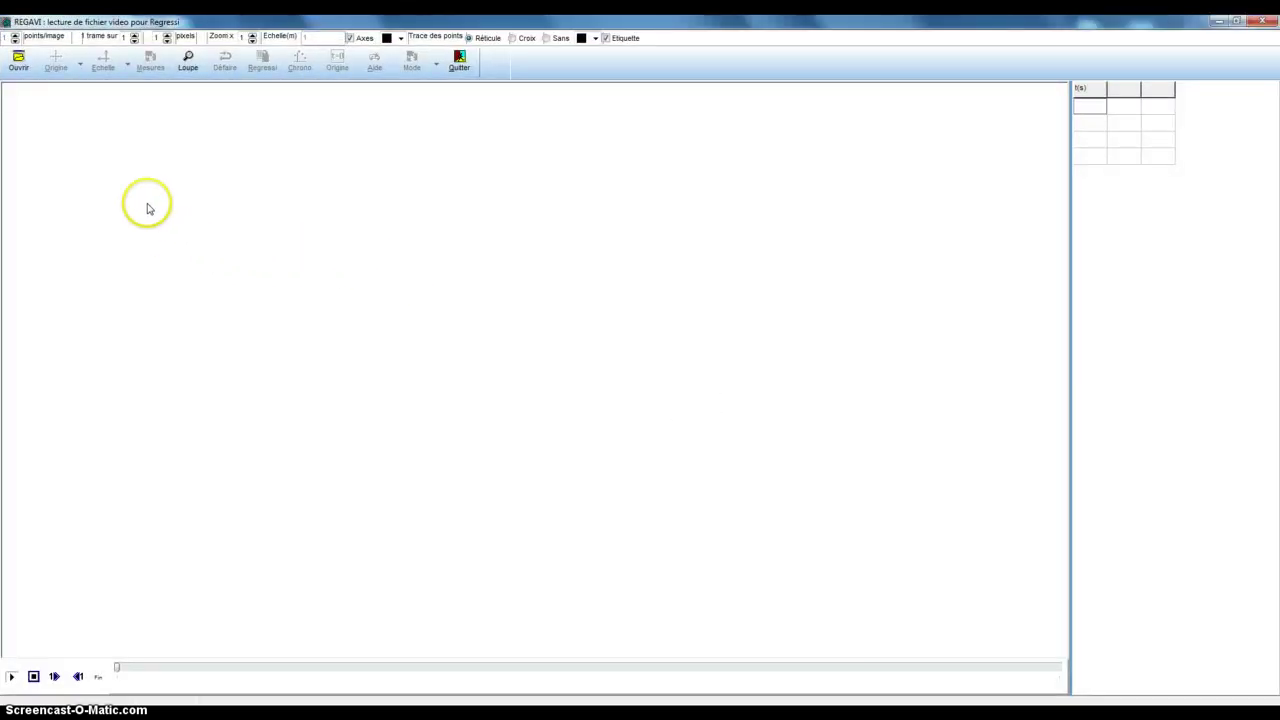
pyautogui.click(14, 60)
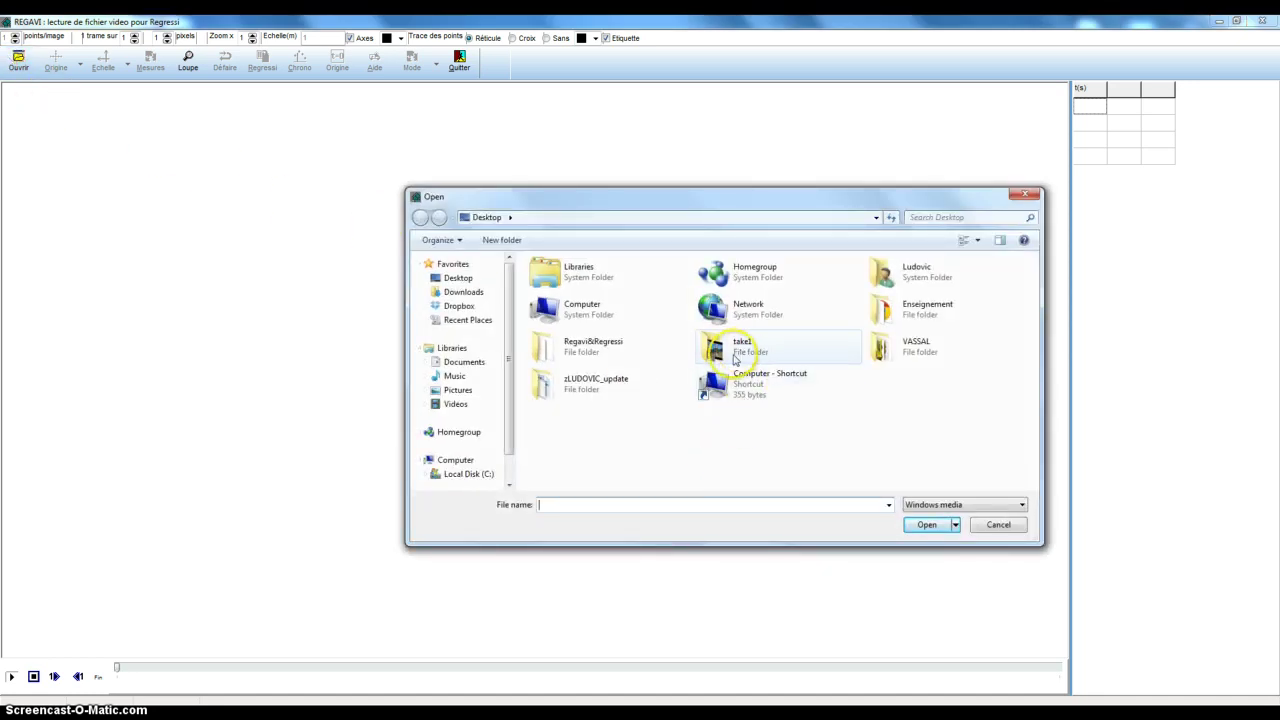
pyautogui.doubleClick(590, 352)
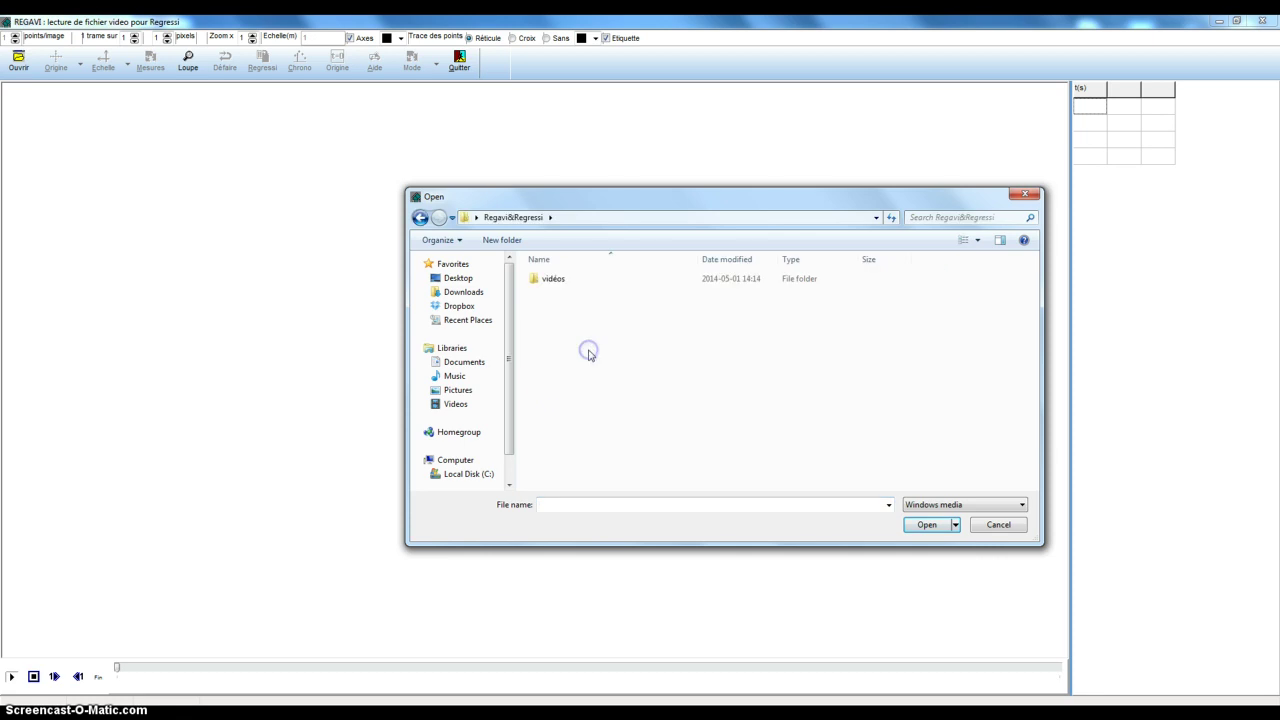
pyautogui.doubleClick(551, 280)
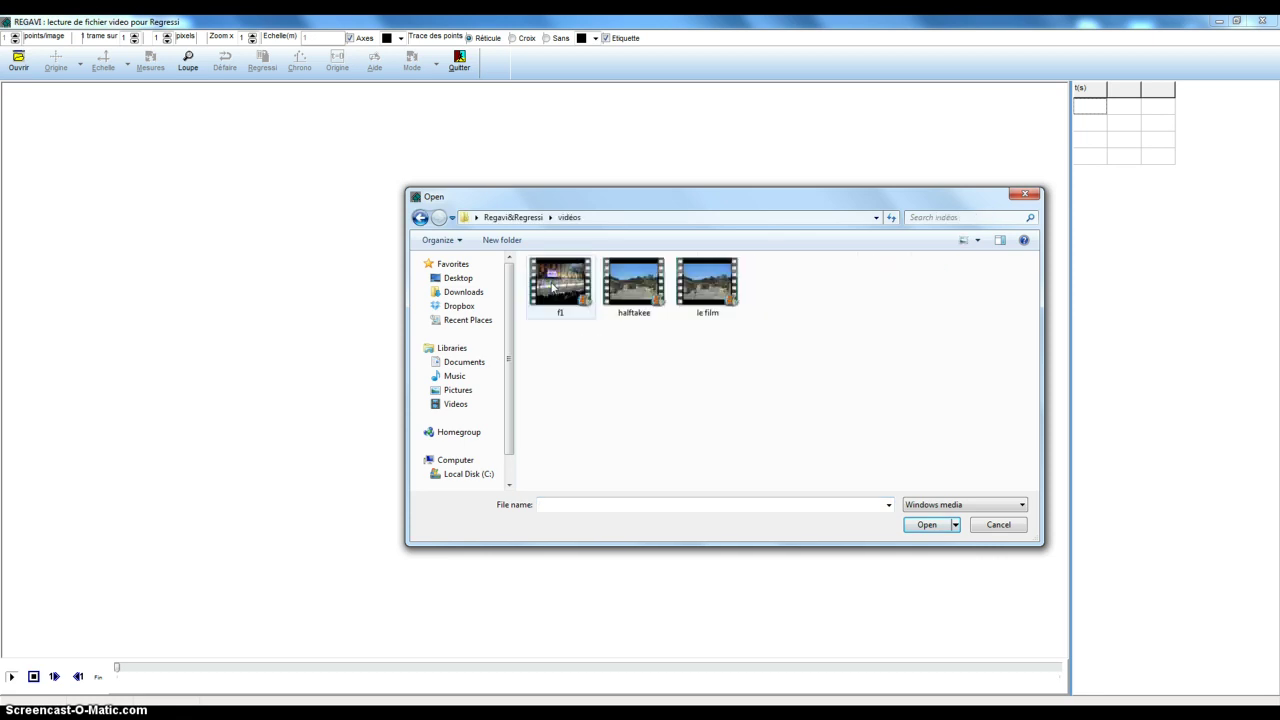
pyautogui.doubleClick(709, 289)
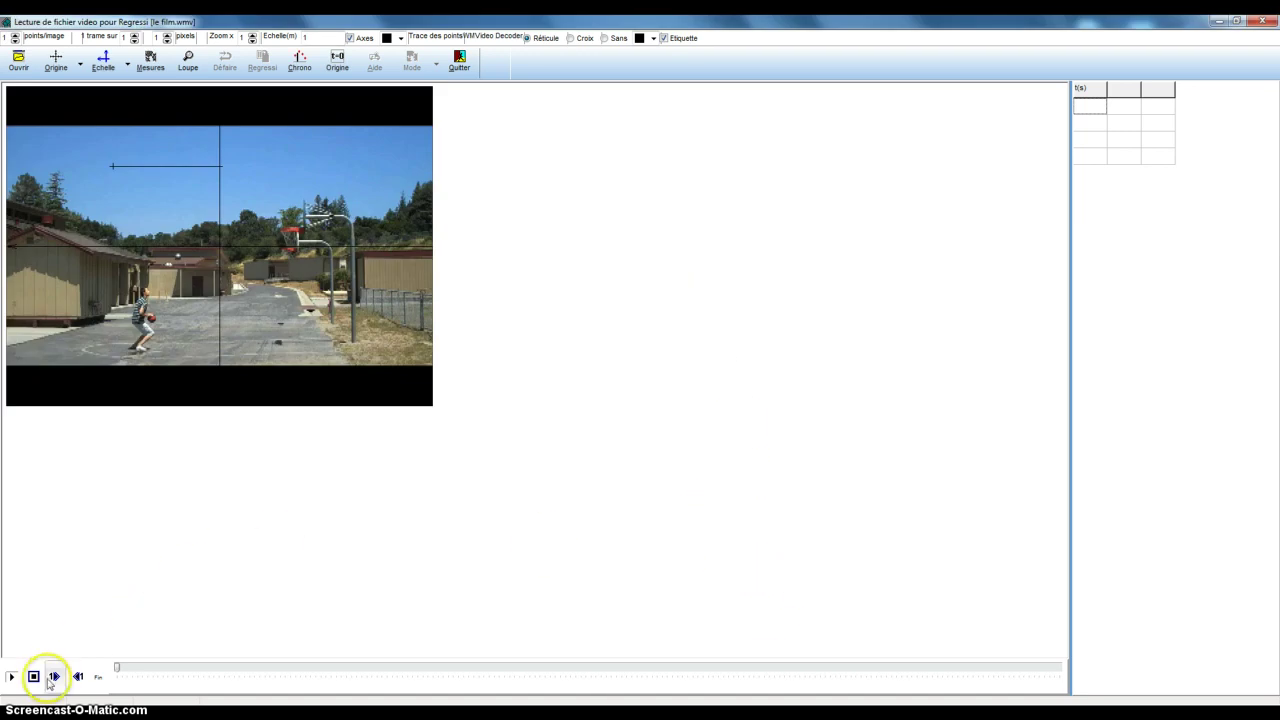
# Step: Play the basketball clip to its end and set the video zoom to 3
pyautogui.click(13, 680)
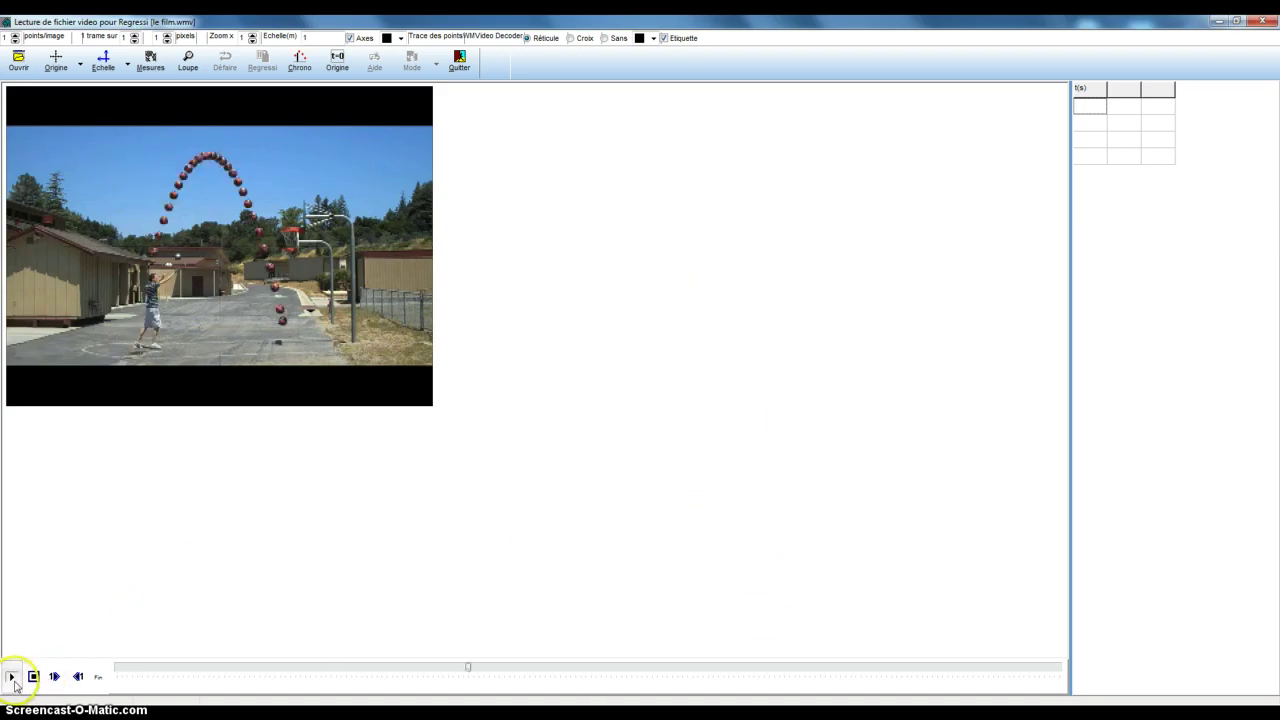
pyautogui.click(13, 680)
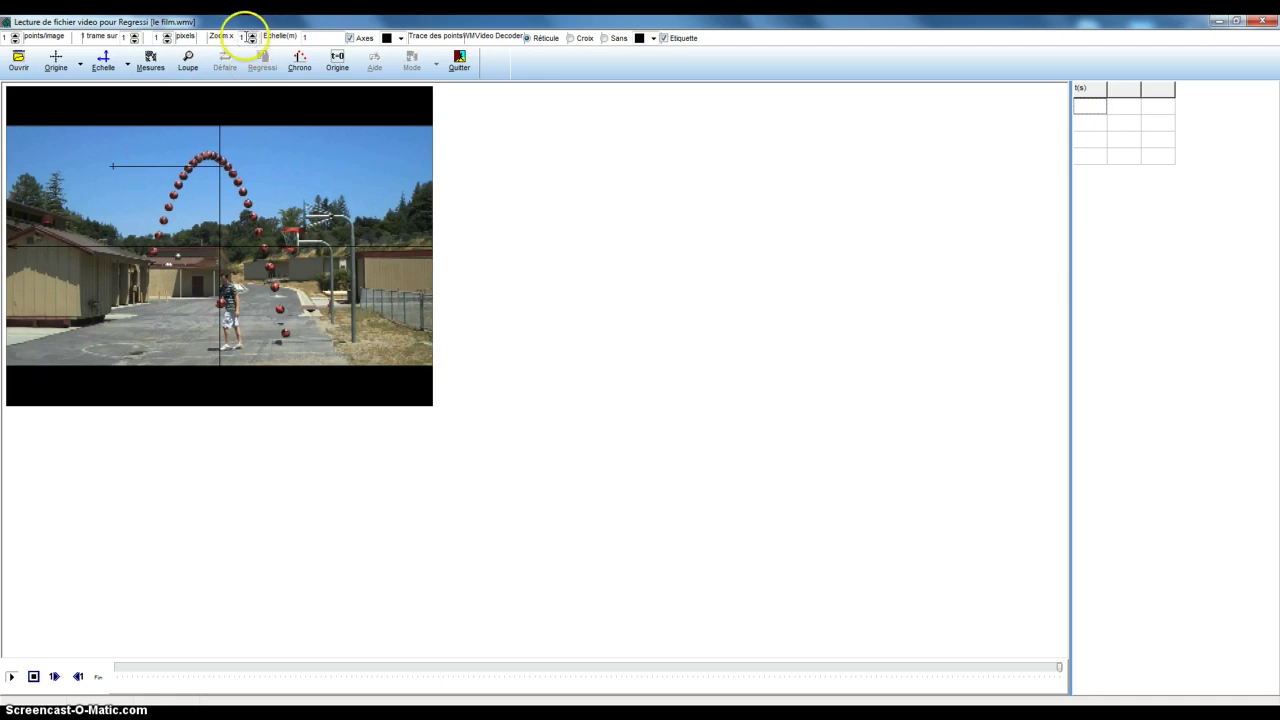
pyautogui.click(253, 35)
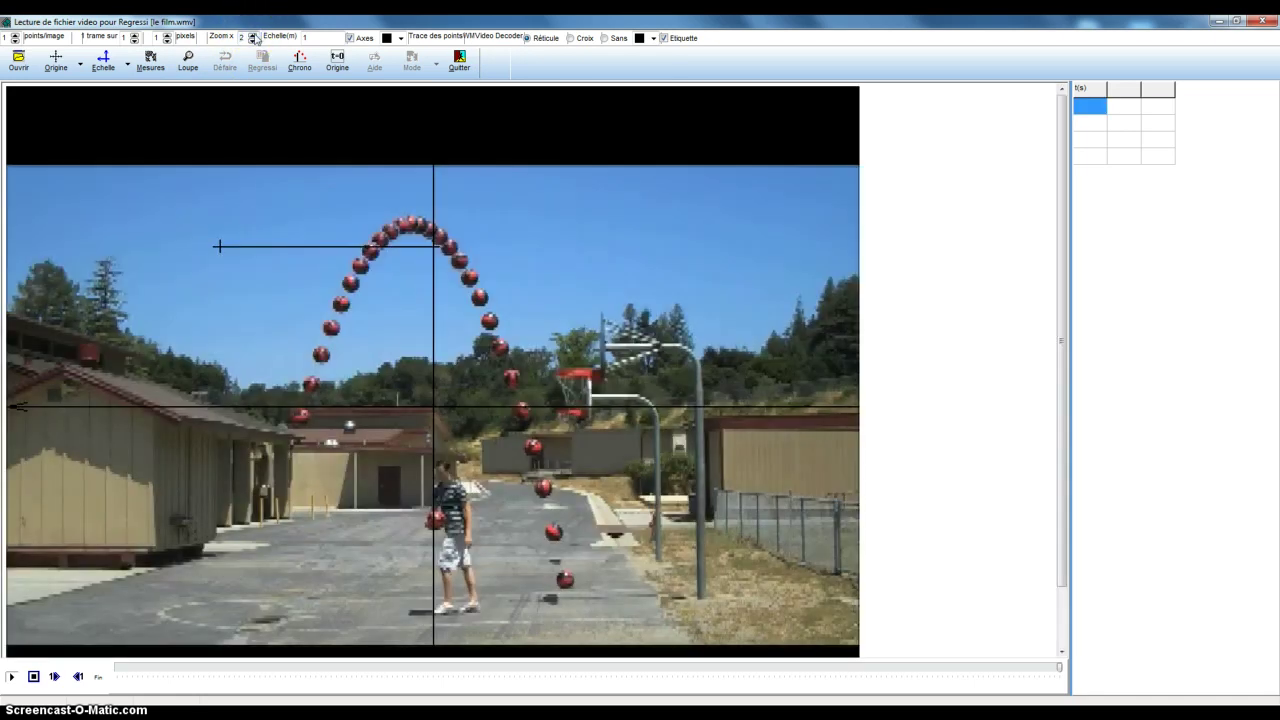
pyautogui.click(253, 35)
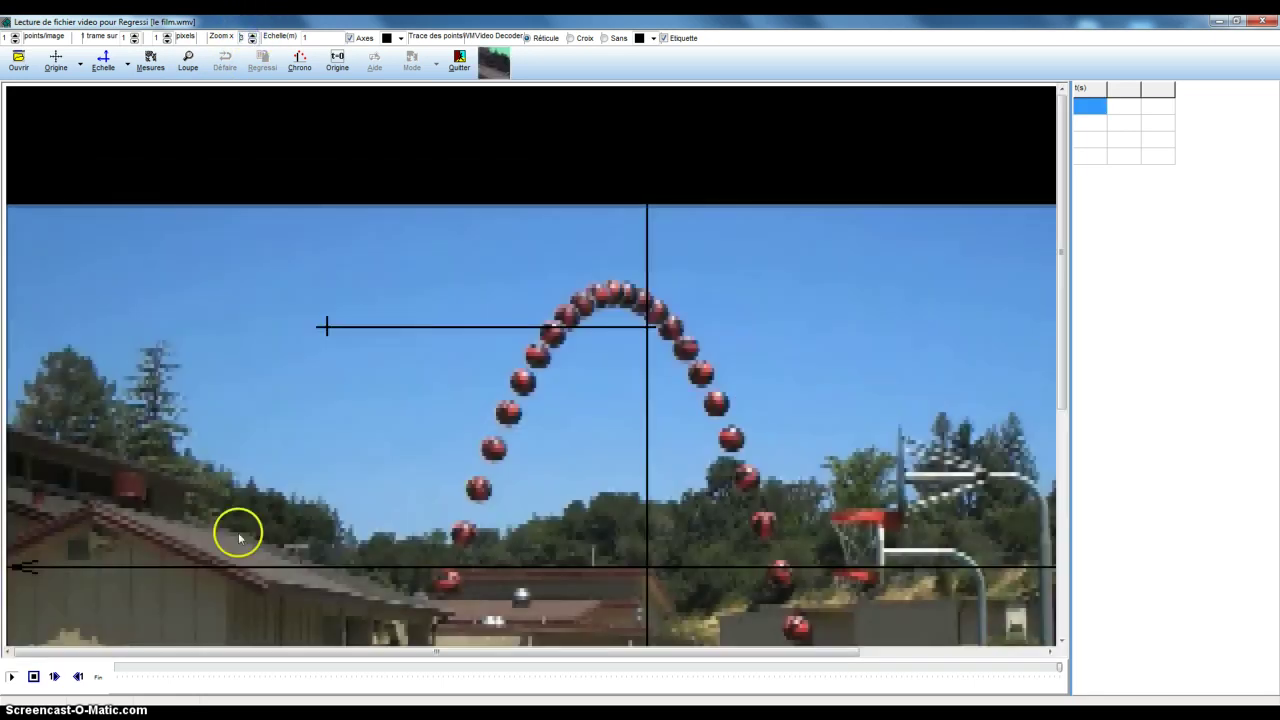
pyautogui.moveTo(218, 655); pyautogui.dragTo(352, 655)
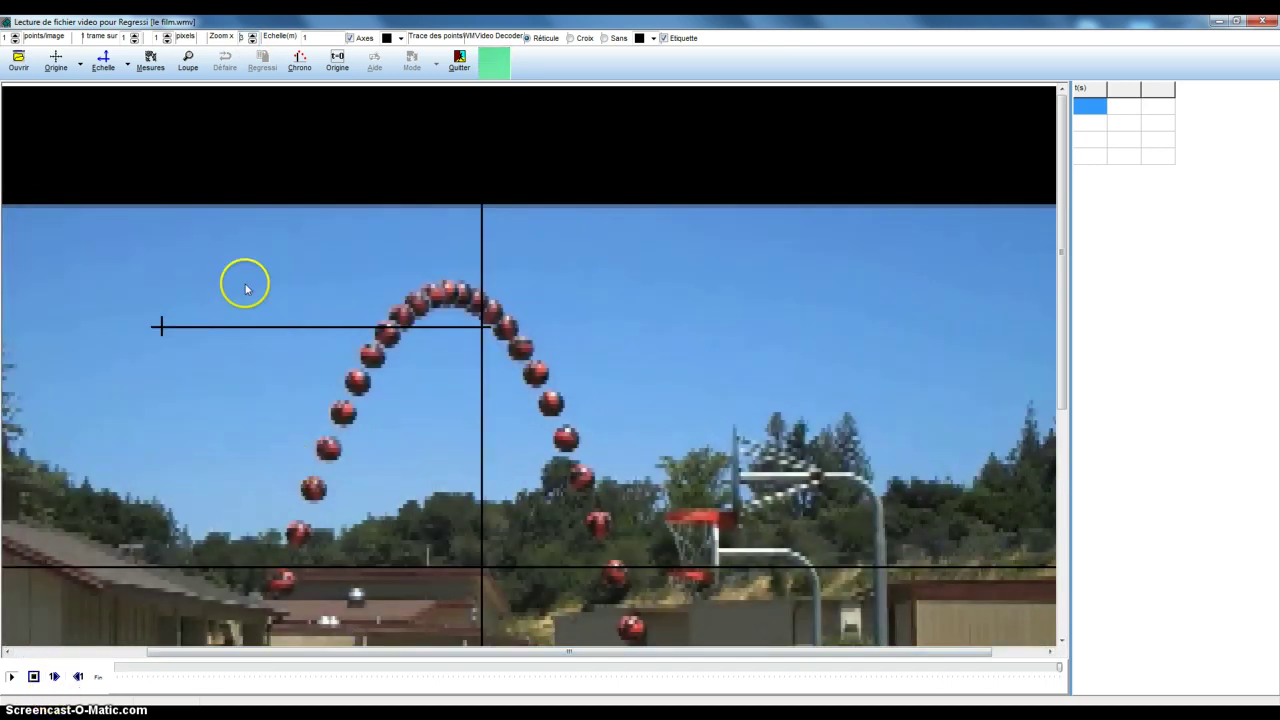
# Step: Rewind the clip and step frame by frame to around the moment the ball leaves the player's hands
pyautogui.click(188, 60)
pyautogui.click(102, 60)
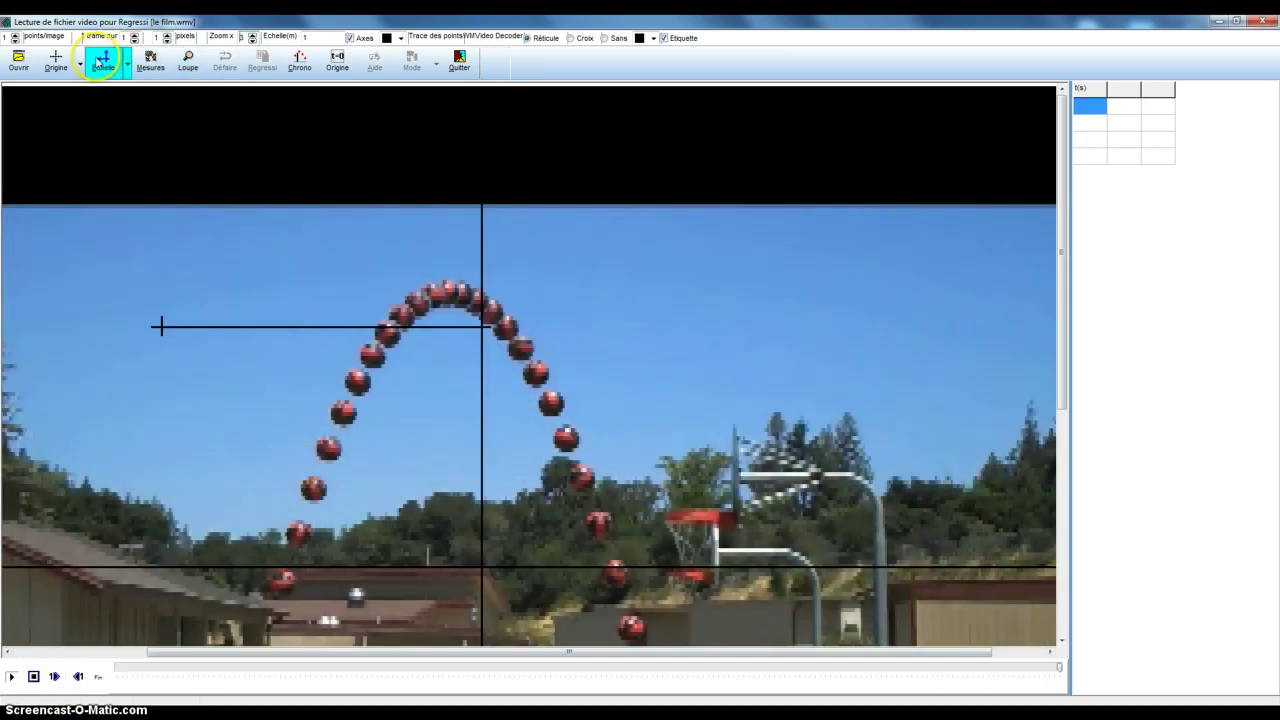
pyautogui.click(57, 63)
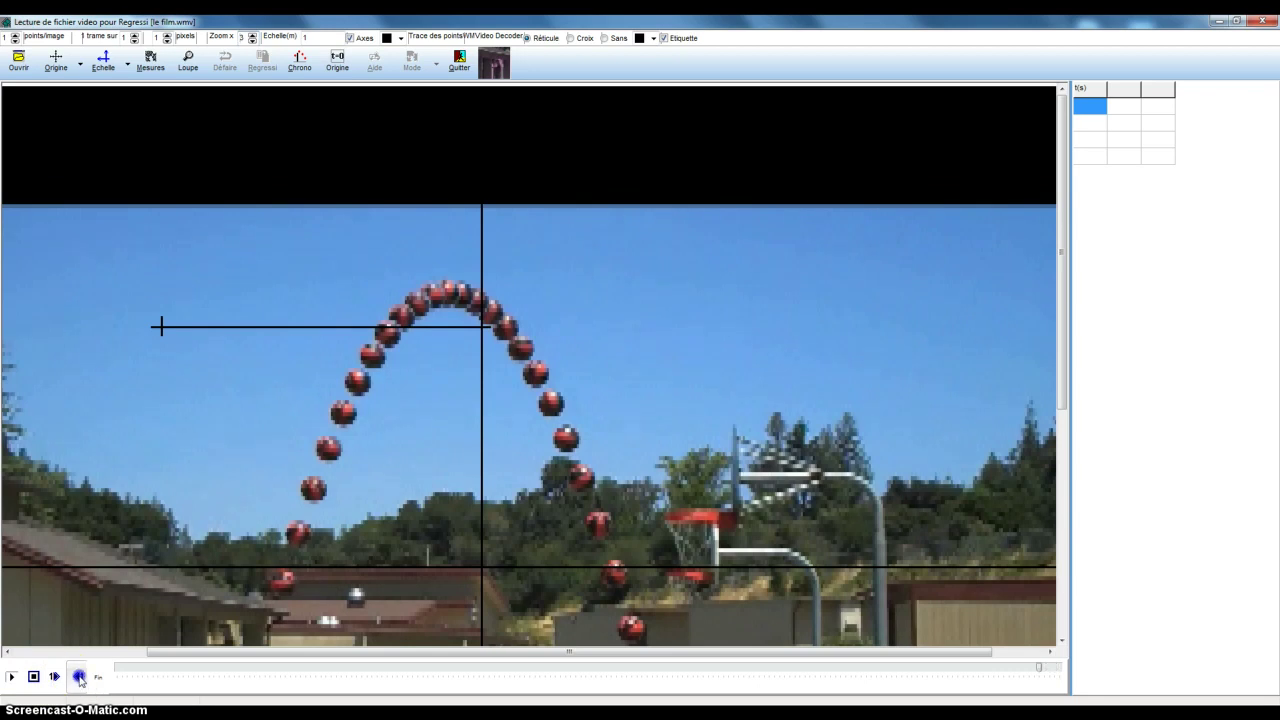
pyautogui.click(80, 679)
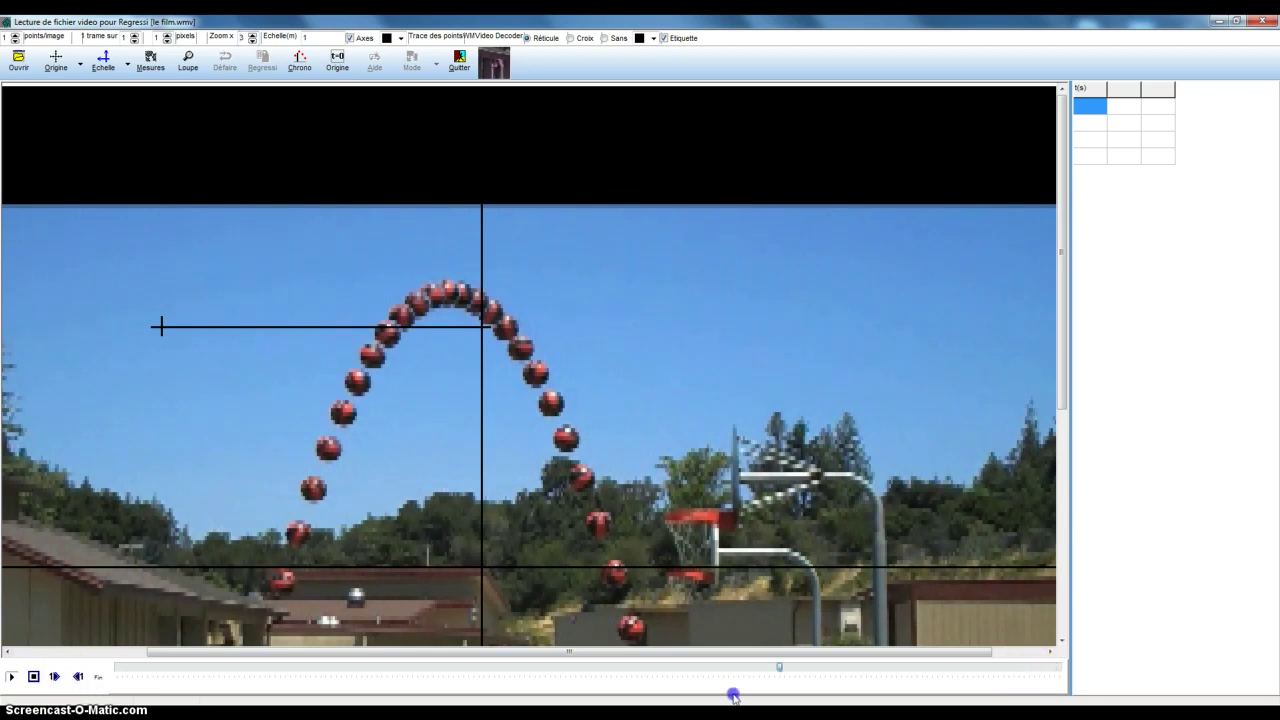
pyautogui.moveTo(733, 695); pyautogui.dragTo(128, 678)
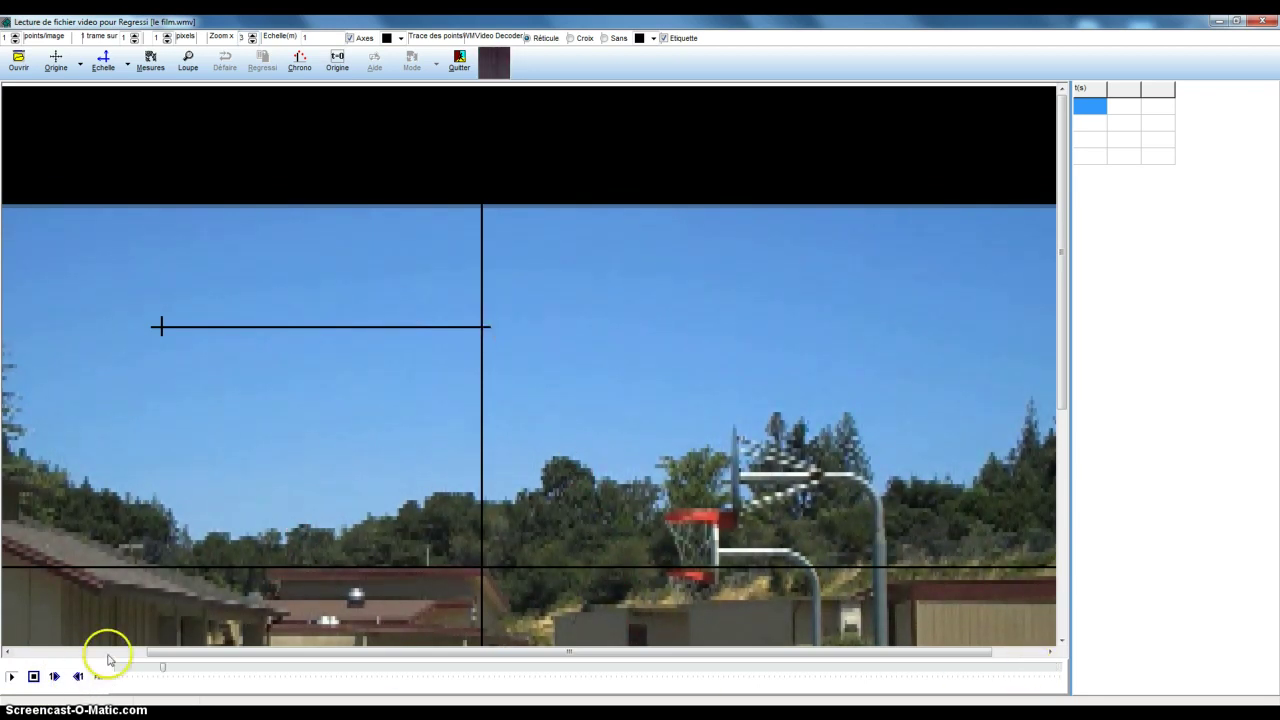
pyautogui.click(57, 678)
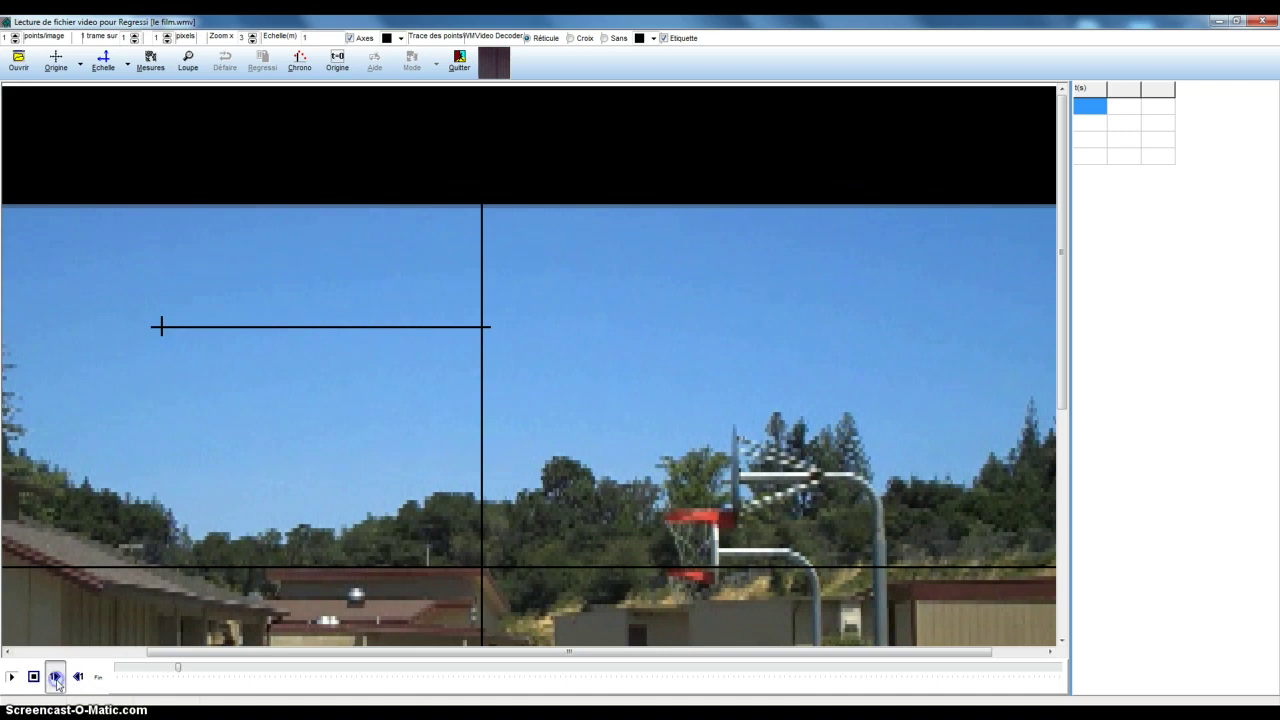
pyautogui.click(55, 678)
pyautogui.click(55, 678)
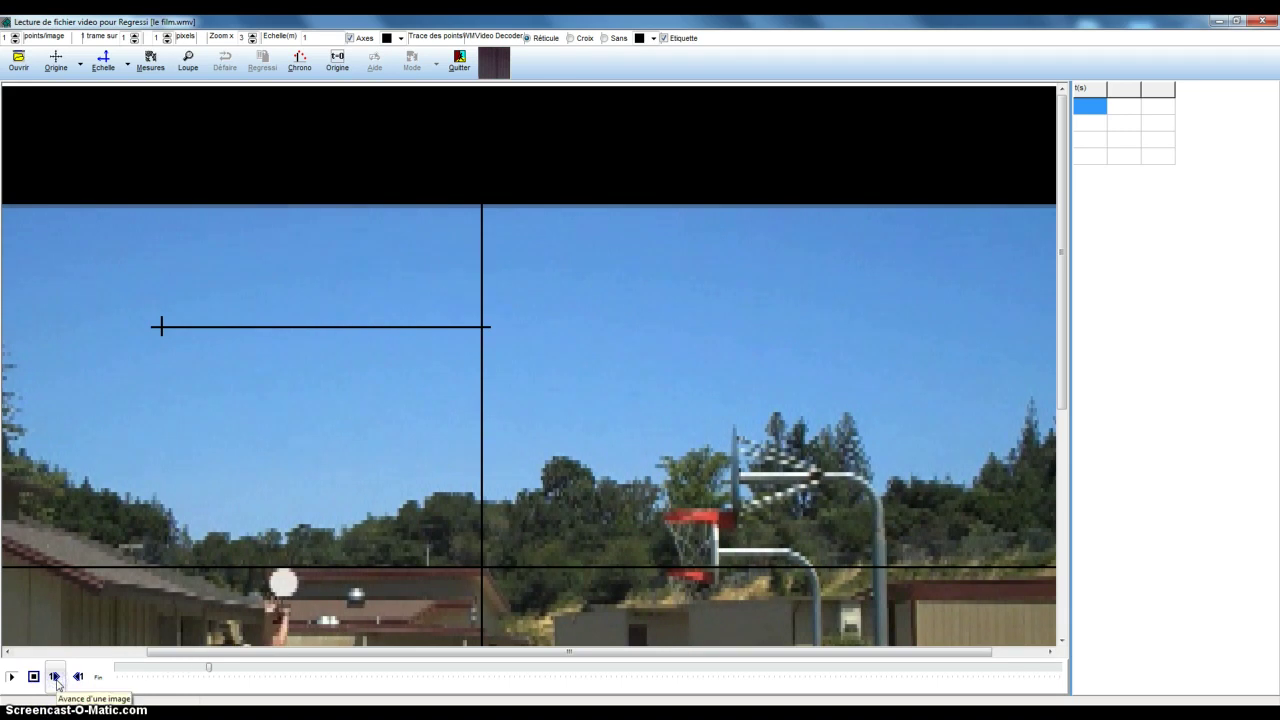
pyautogui.click(78, 677)
pyautogui.click(79, 677)
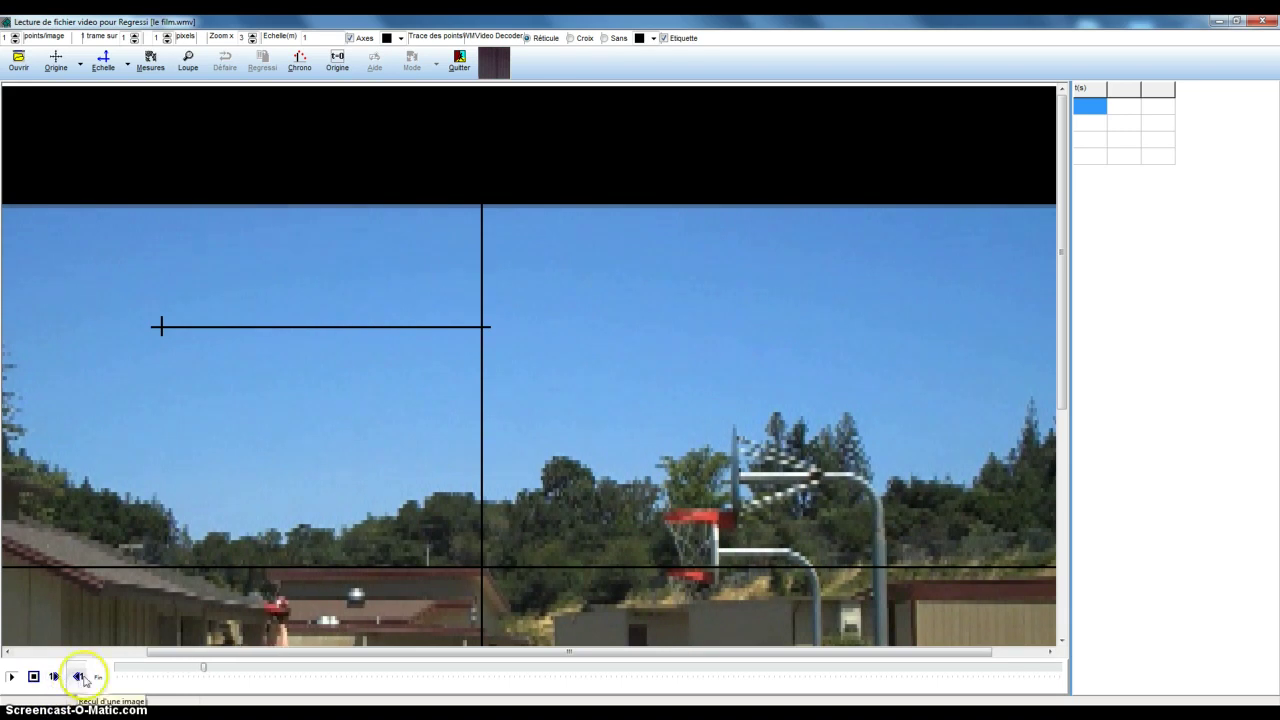
# Step: Advance frame by frame through the ball's first rise above the player's hands
pyautogui.moveTo(1062, 378); pyautogui.dragTo(1045, 447)
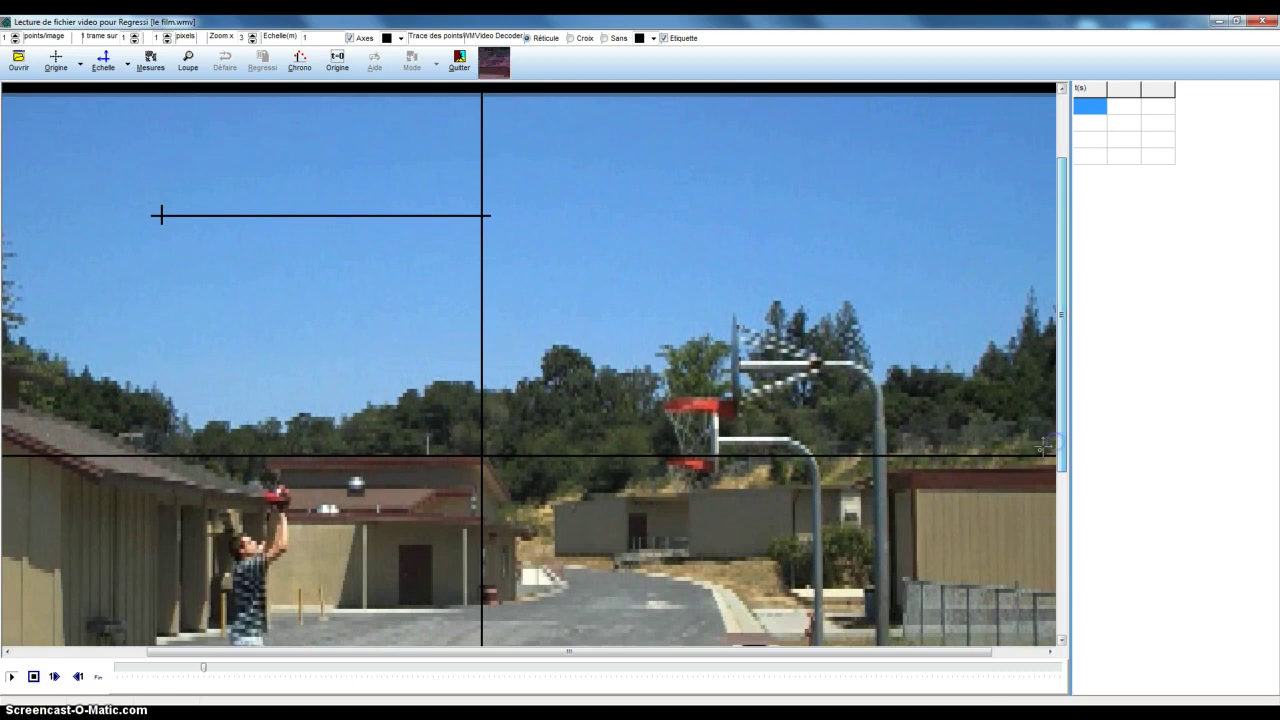
pyautogui.click(57, 683)
pyautogui.click(57, 683)
pyautogui.click(57, 683)
pyautogui.click(57, 683)
pyautogui.click(57, 683)
pyautogui.click(58, 683)
pyautogui.click(59, 683)
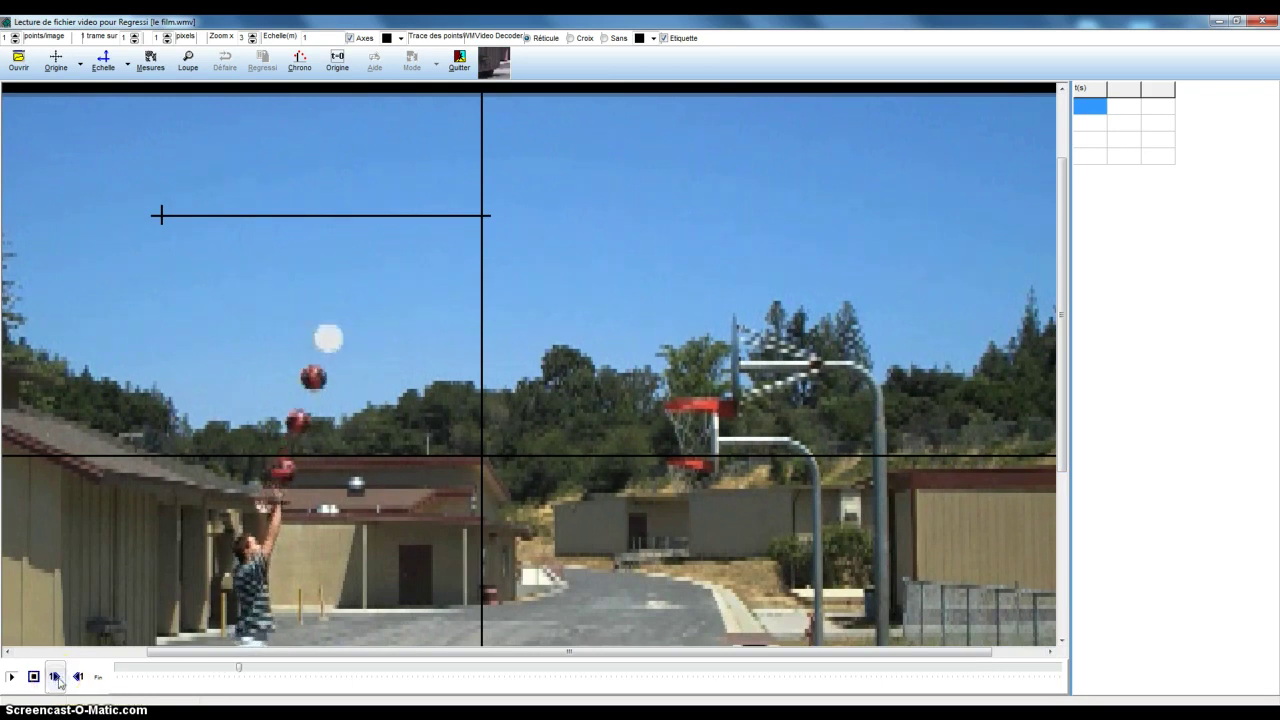
# Step: Return to the frame where the ball appears as a white disc at the player's hands and place the axes' origin on its centre
pyautogui.click(77, 681)
pyautogui.click(77, 681)
pyautogui.click(77, 681)
pyautogui.click(77, 681)
pyautogui.click(77, 681)
pyautogui.click(76, 682)
pyautogui.click(76, 682)
pyautogui.click(76, 683)
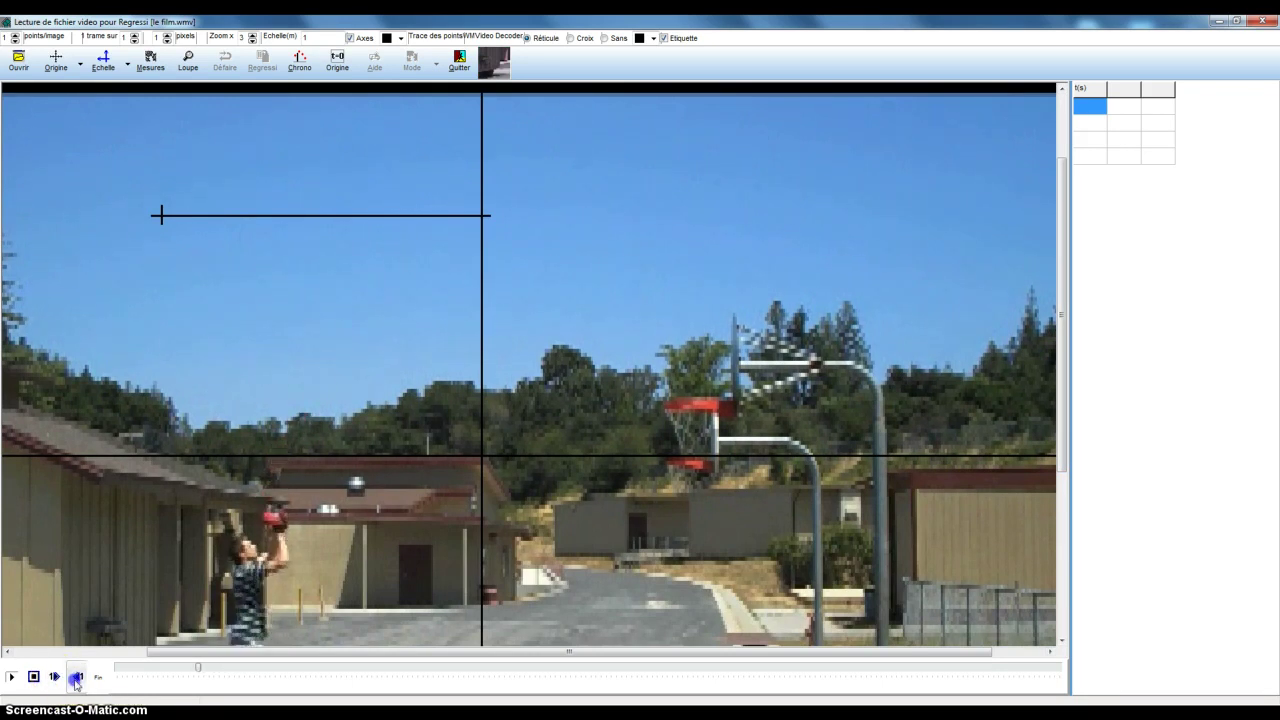
pyautogui.click(64, 680)
pyautogui.click(64, 680)
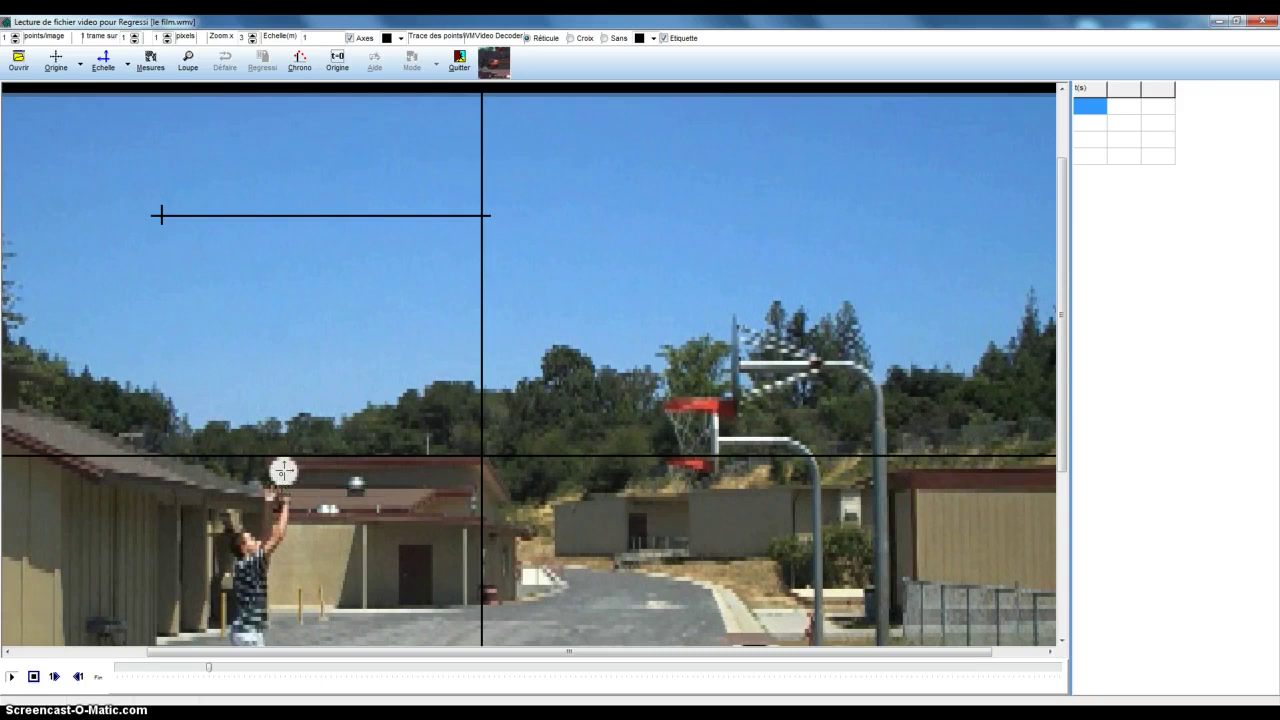
pyautogui.click(283, 470)
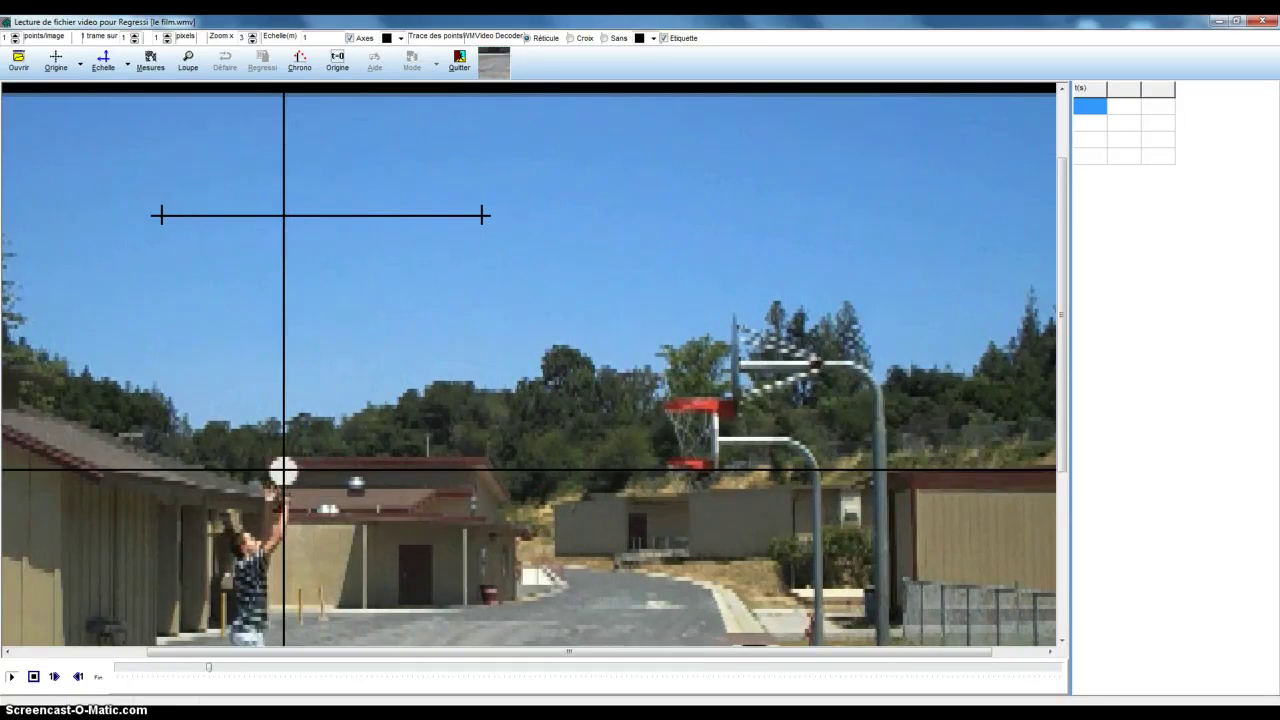
pyautogui.hotkey('alt', 'Tab')
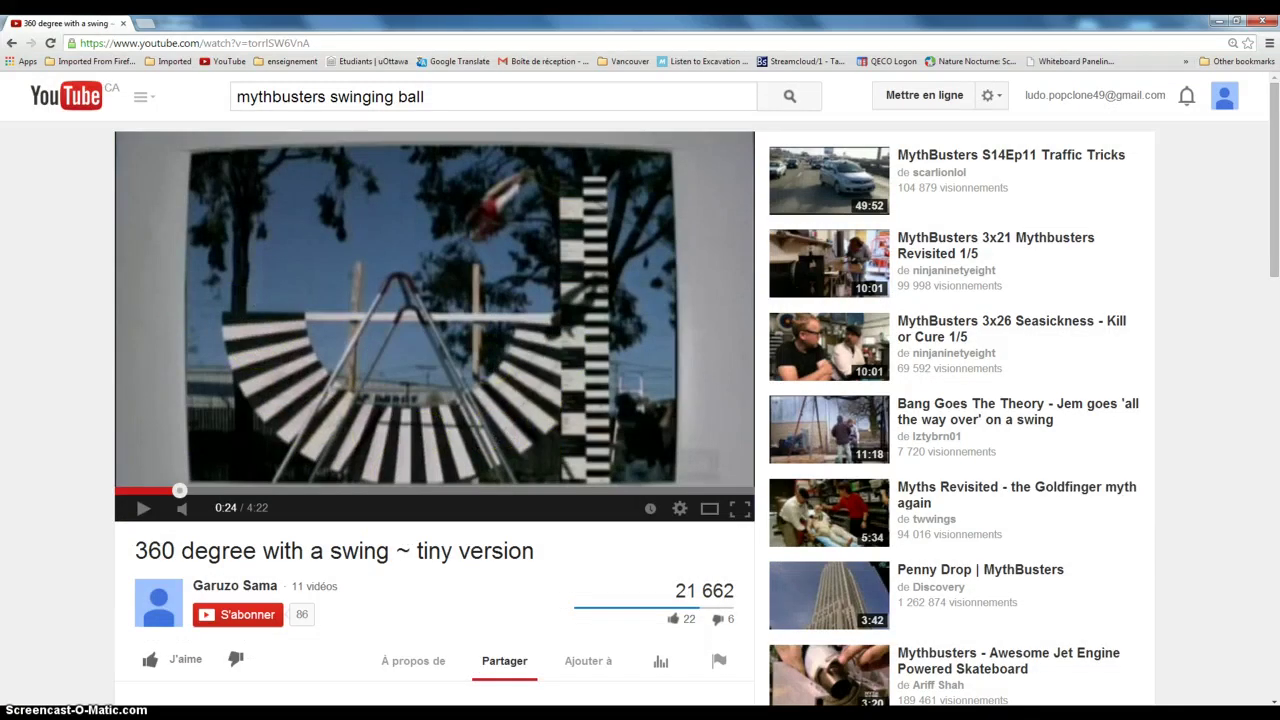
pyautogui.hotkey('alt', 'Tab')
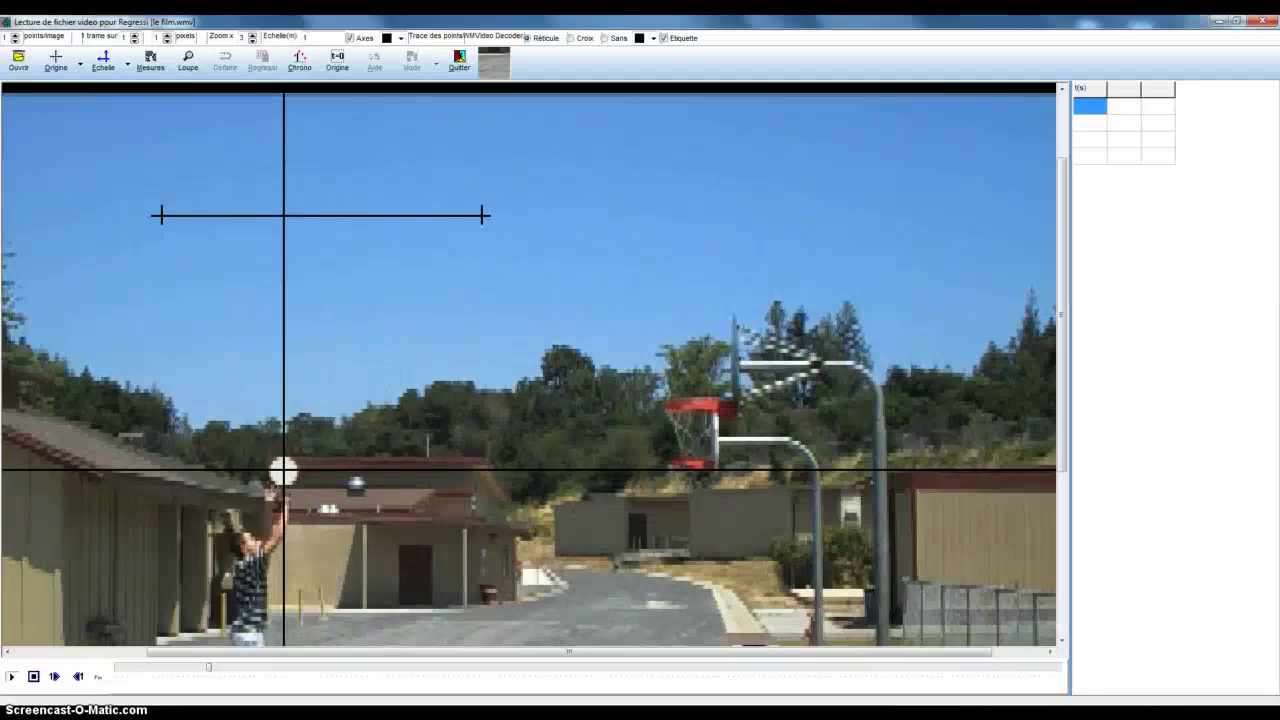
# Step: Define the length scale from the top of the player's head down to his feet as 1.85 m
pyautogui.click(116, 63)
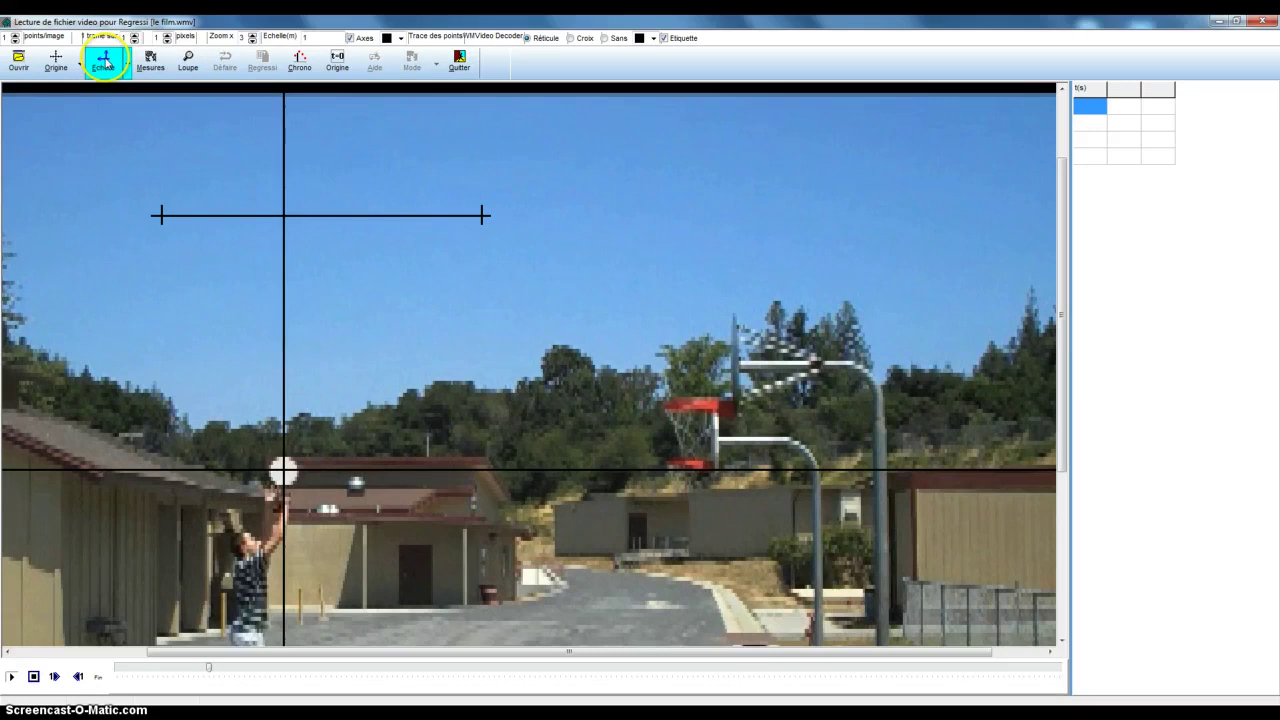
pyautogui.click(109, 63)
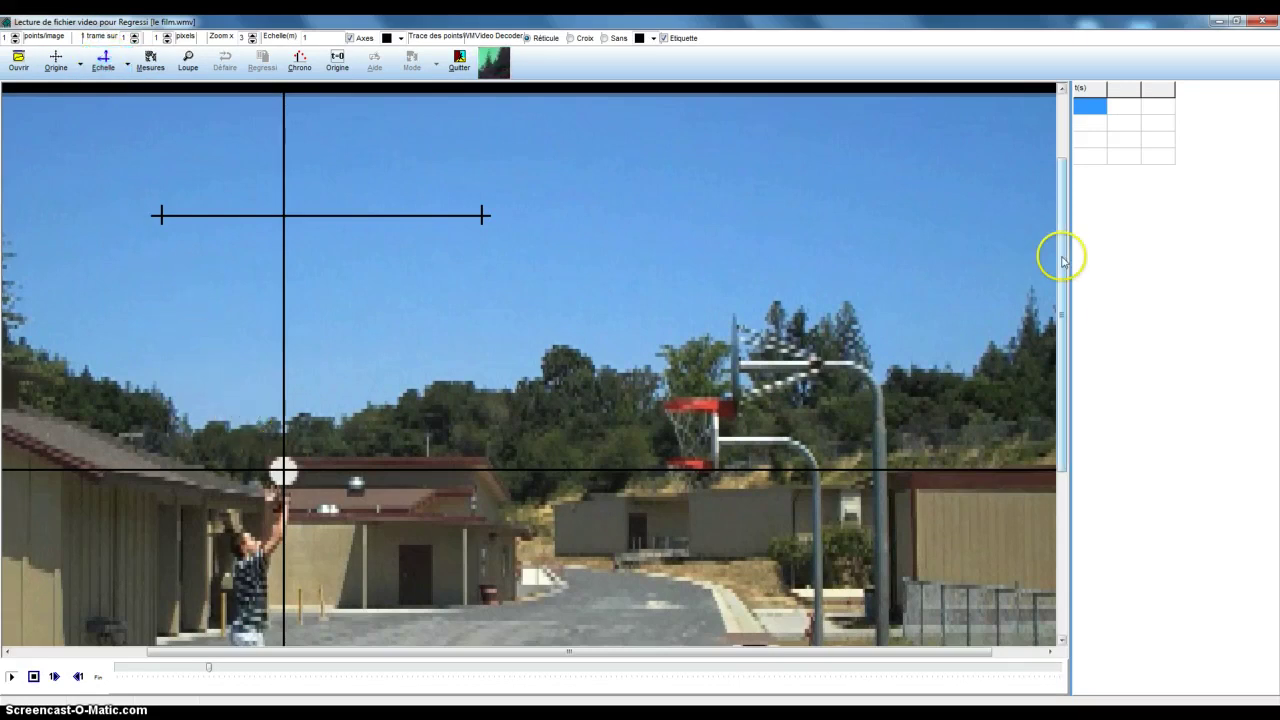
pyautogui.moveTo(1062, 260); pyautogui.dragTo(1062, 505)
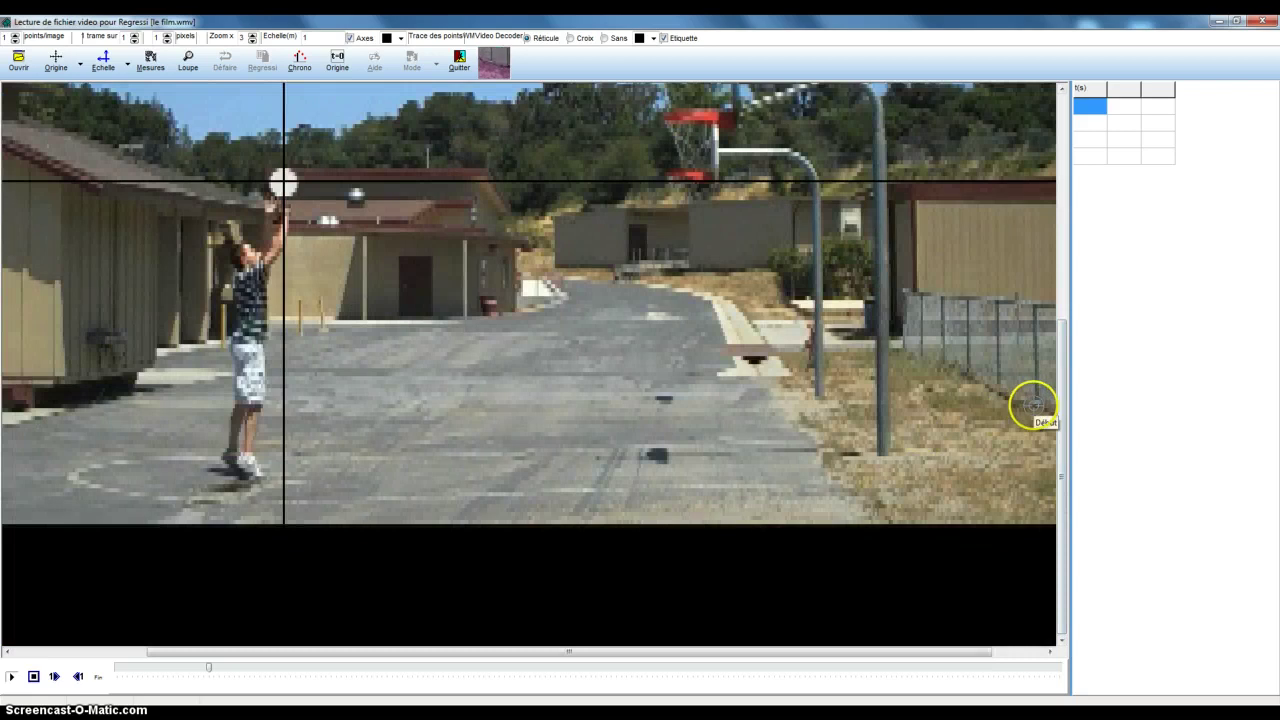
pyautogui.moveTo(1060, 400); pyautogui.dragTo(1069, 360)
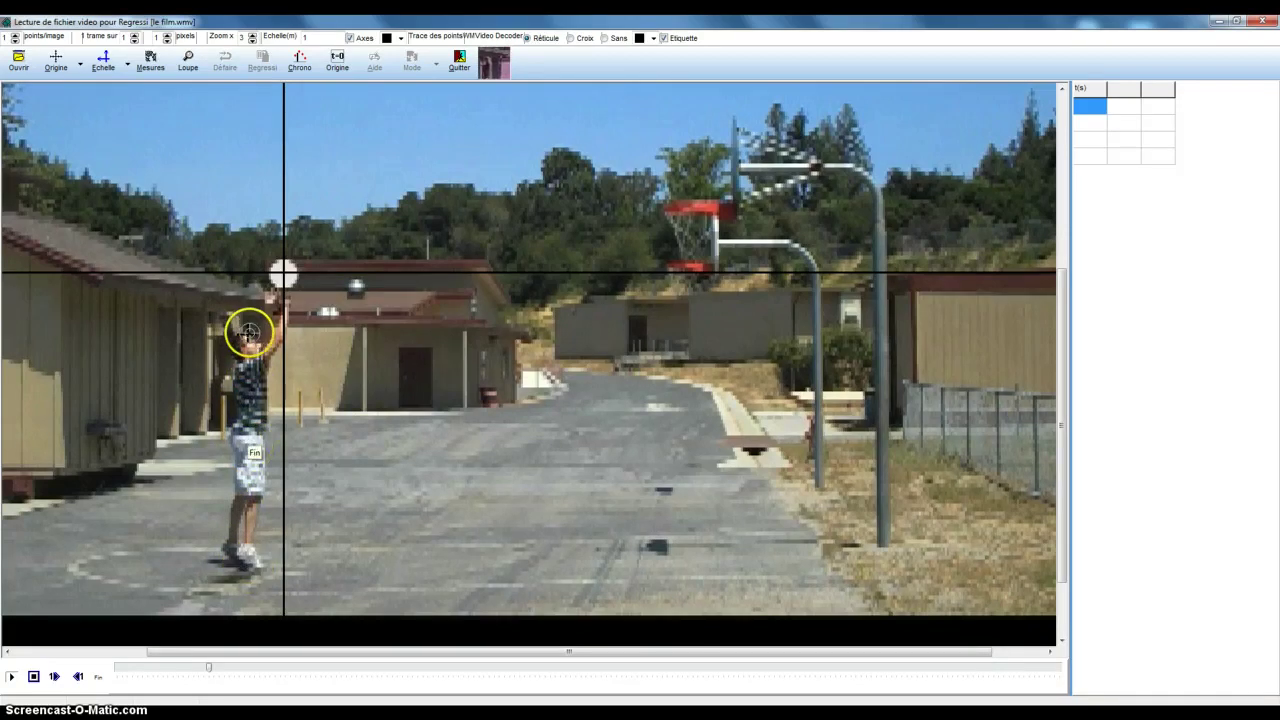
pyautogui.click(247, 568)
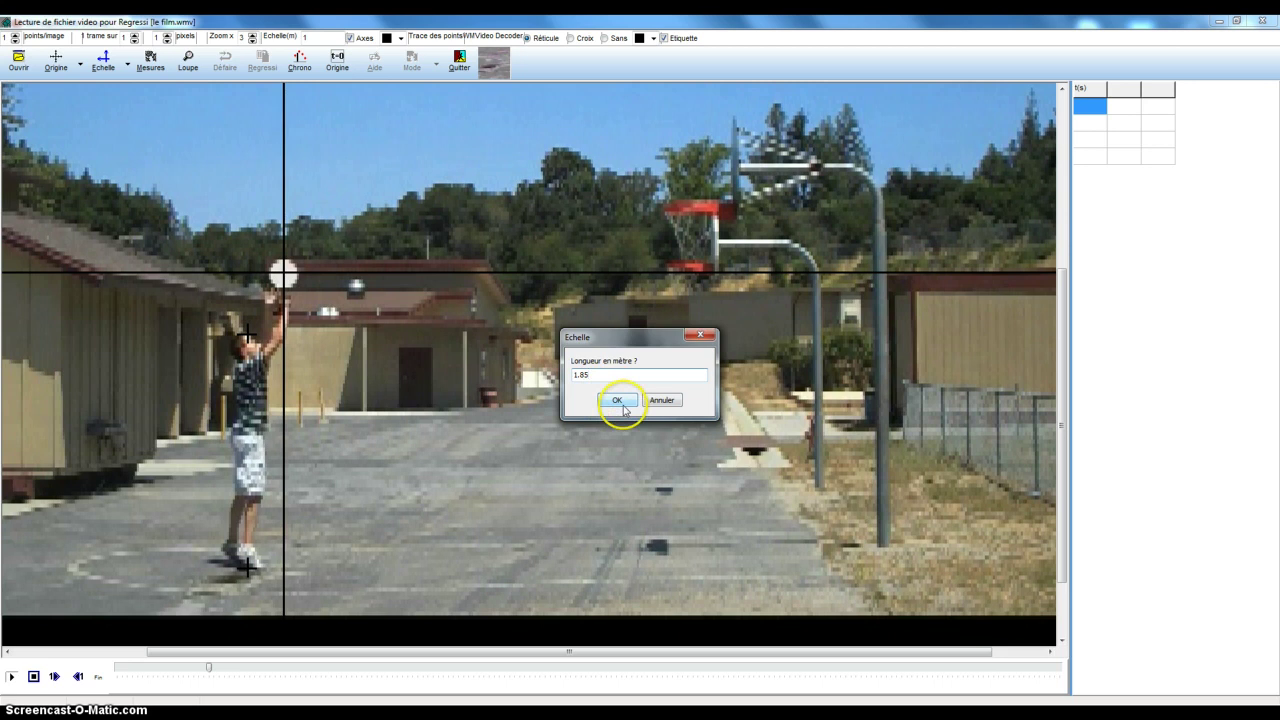
pyautogui.click(619, 401)
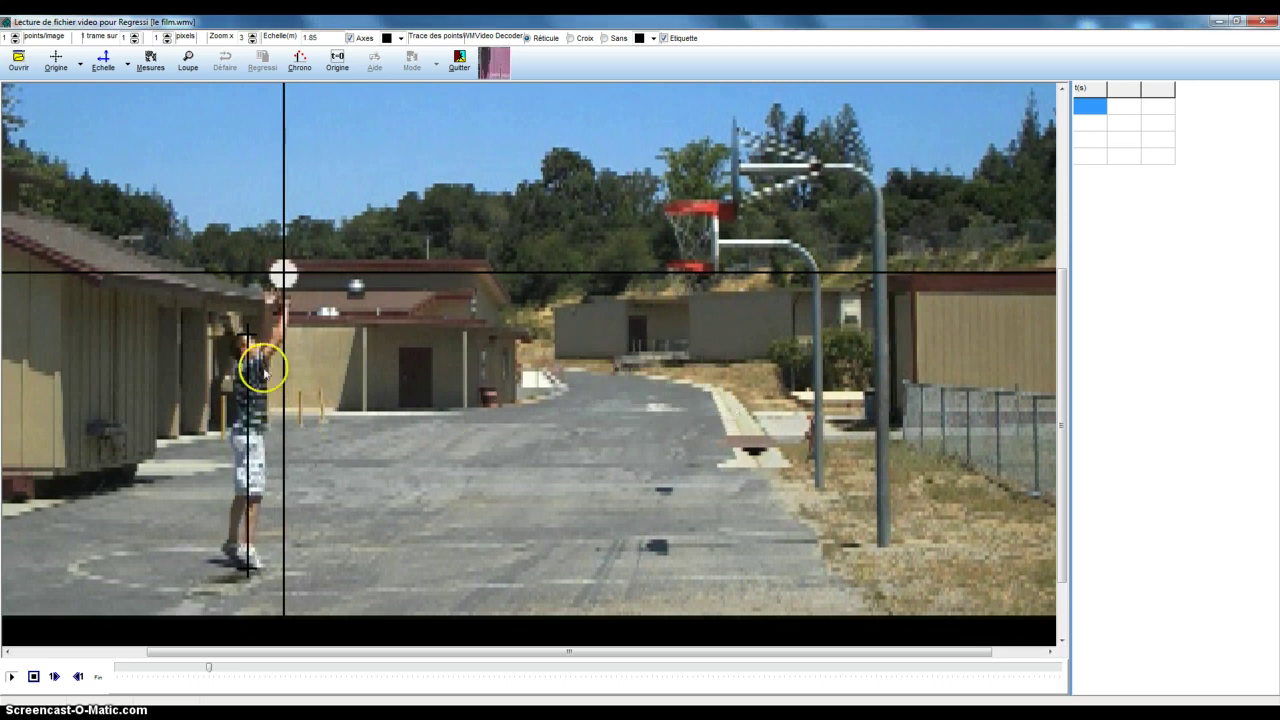
# Step: Orient the measurement axes upward and to the right (Axe vers le haut et la droite)
pyautogui.scroll(1, 290, 396)
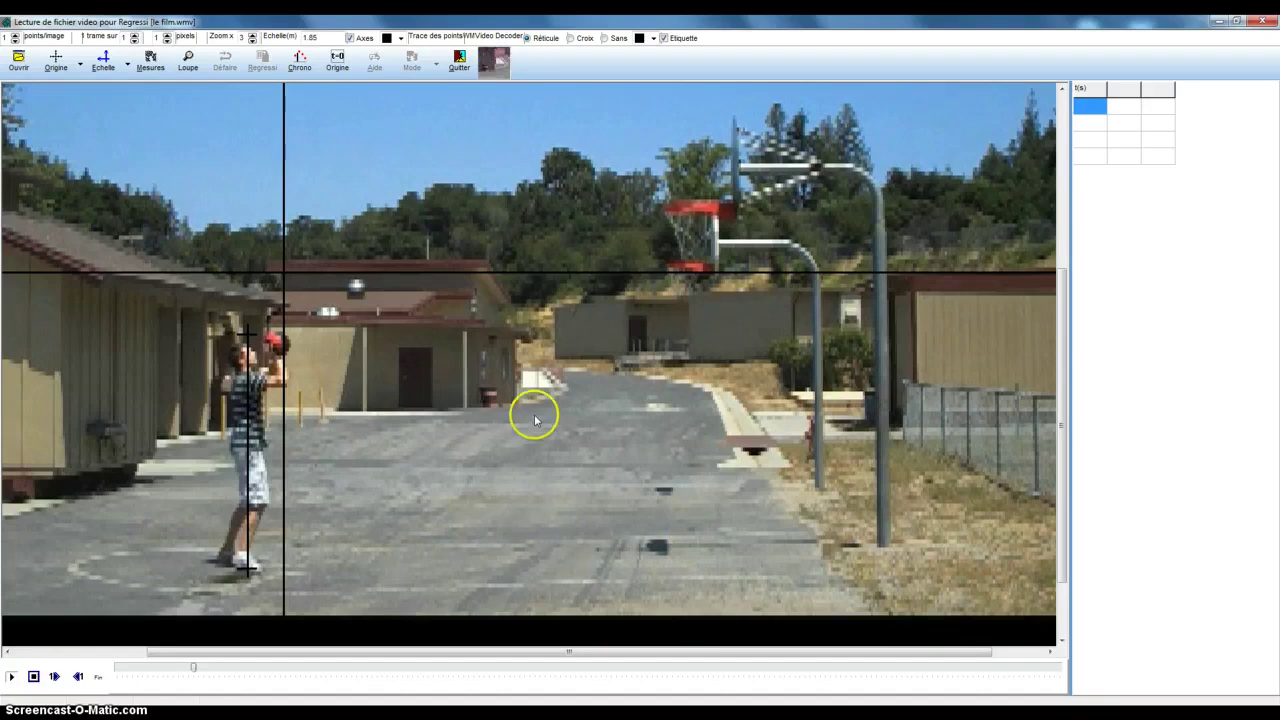
pyautogui.moveTo(1063, 455); pyautogui.dragTo(1064, 348)
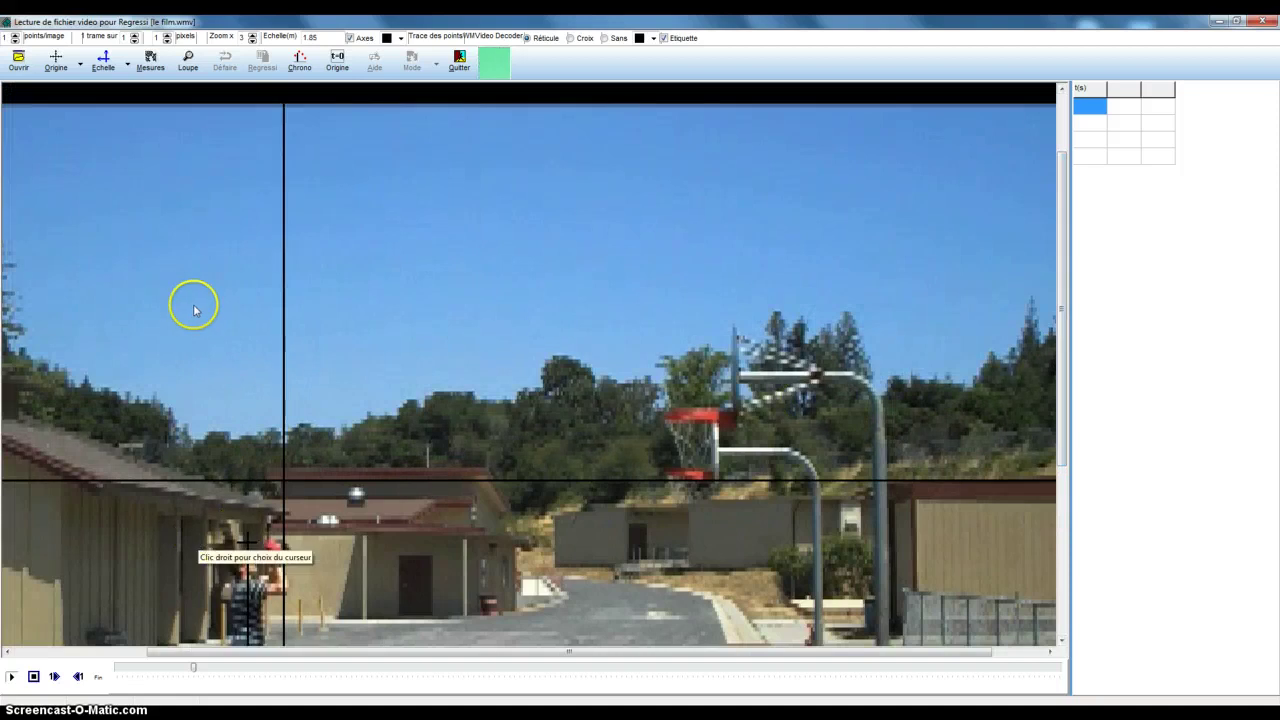
pyautogui.click(127, 67)
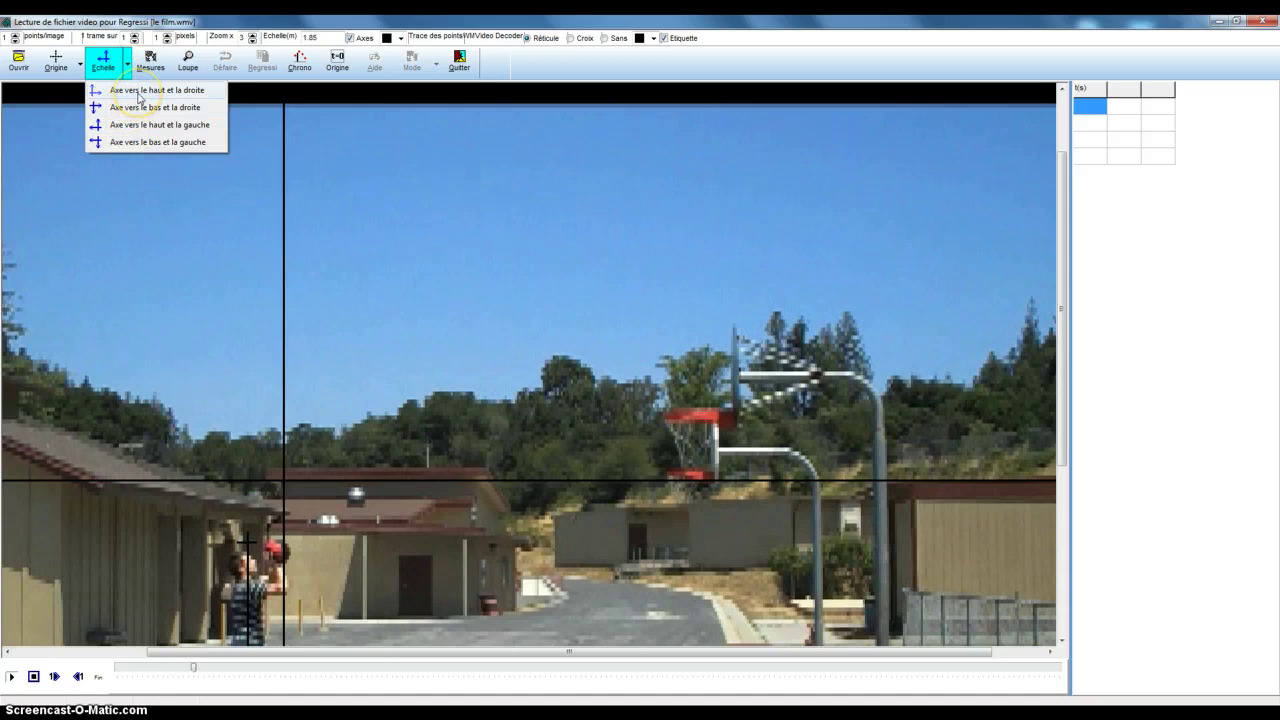
pyautogui.click(137, 90)
# Step: Advance the clip three frames to the one where the ball appears as a white disc on the origin
pyautogui.click(1057, 257)
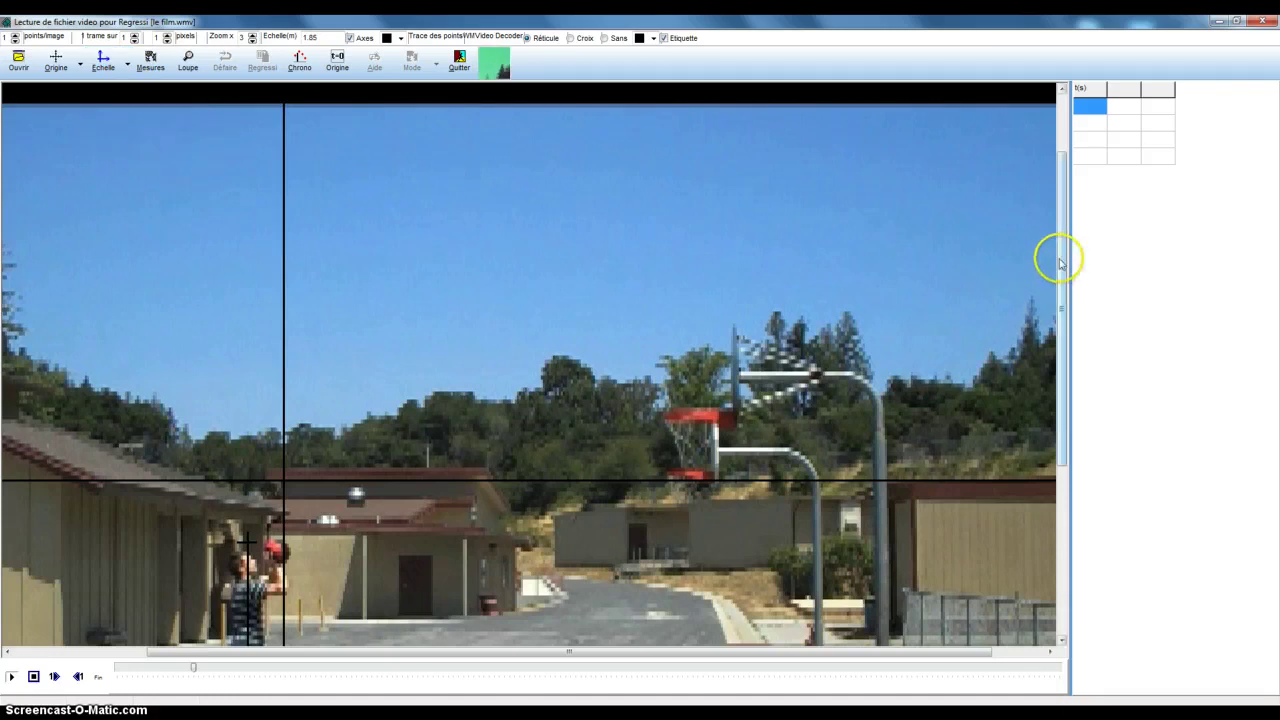
pyautogui.moveTo(1062, 271); pyautogui.dragTo(1062, 277)
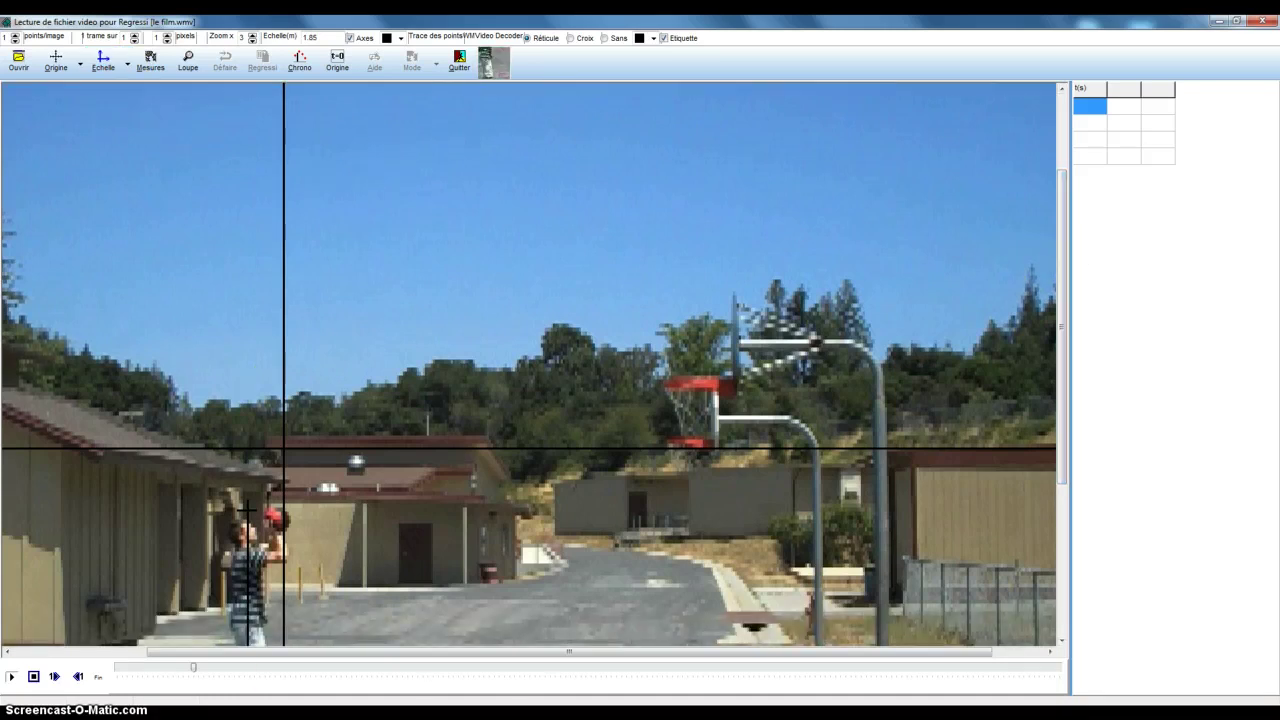
pyautogui.click(54, 679)
pyautogui.click(53, 681)
pyautogui.click(51, 684)
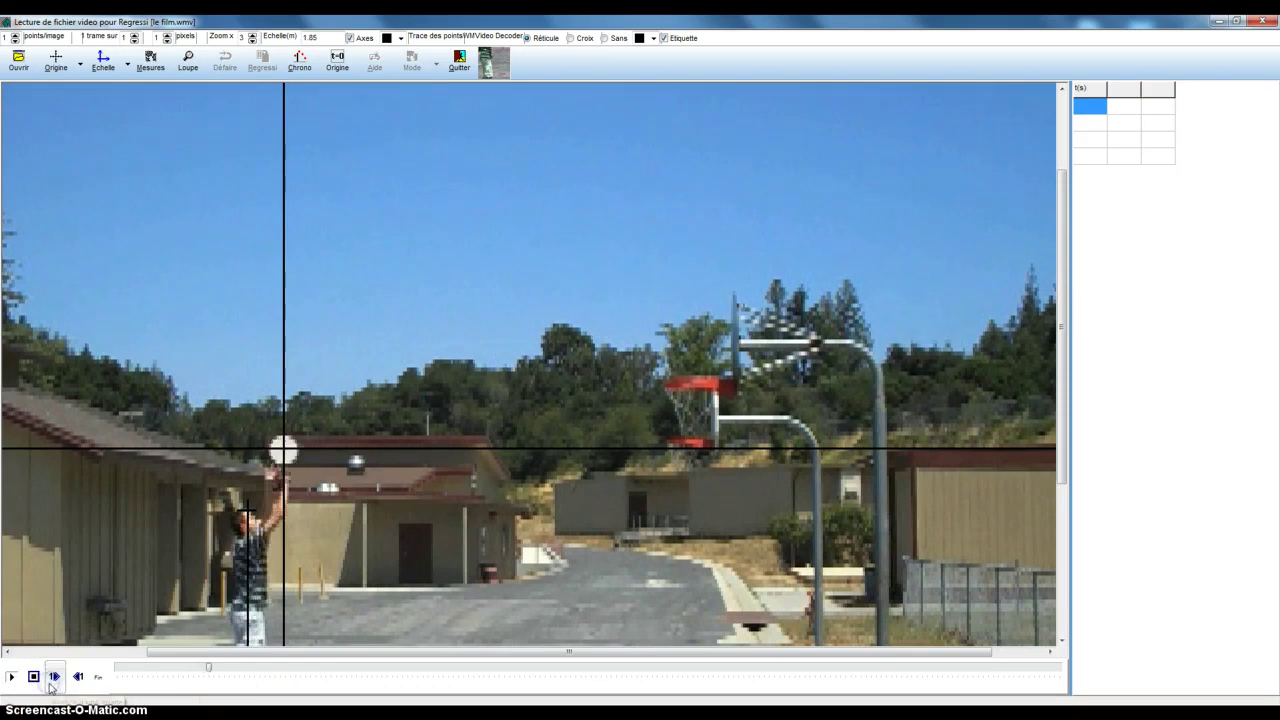
# Step: Start the measurements and mark the ball's centre in each successive frame, from the origin up to the top of its flight
pyautogui.click(141, 68)
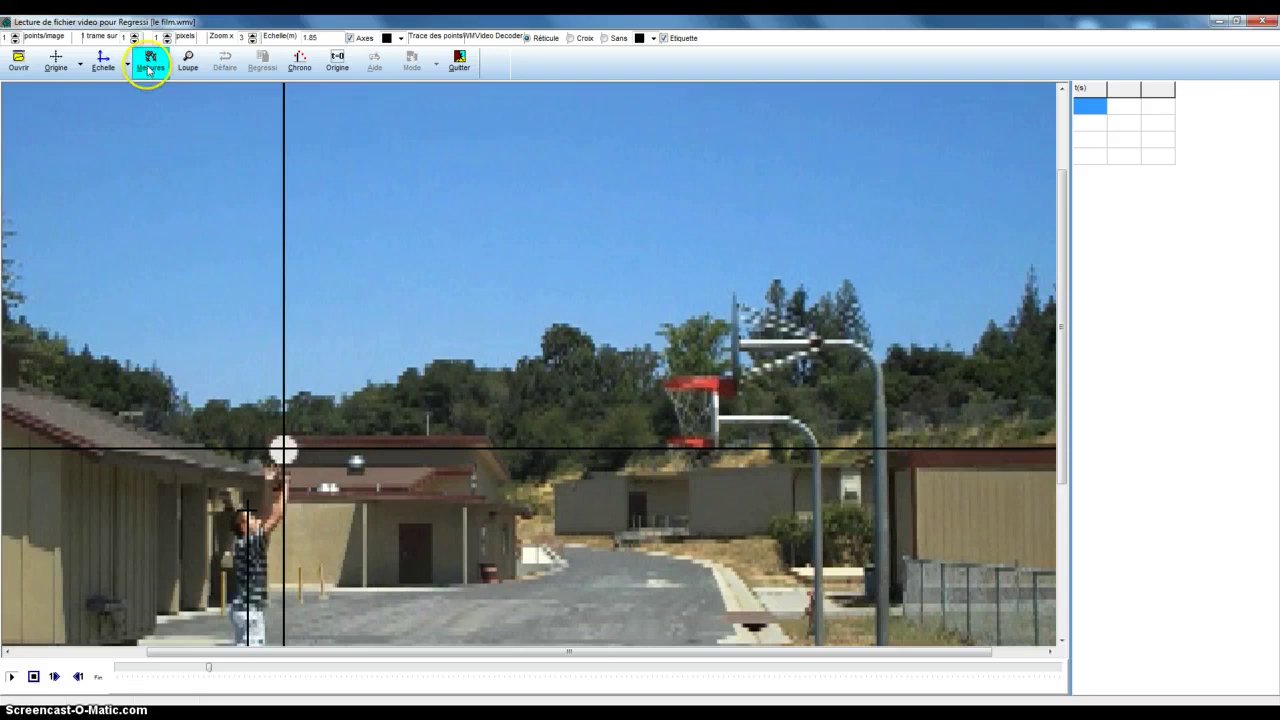
pyautogui.click(149, 70)
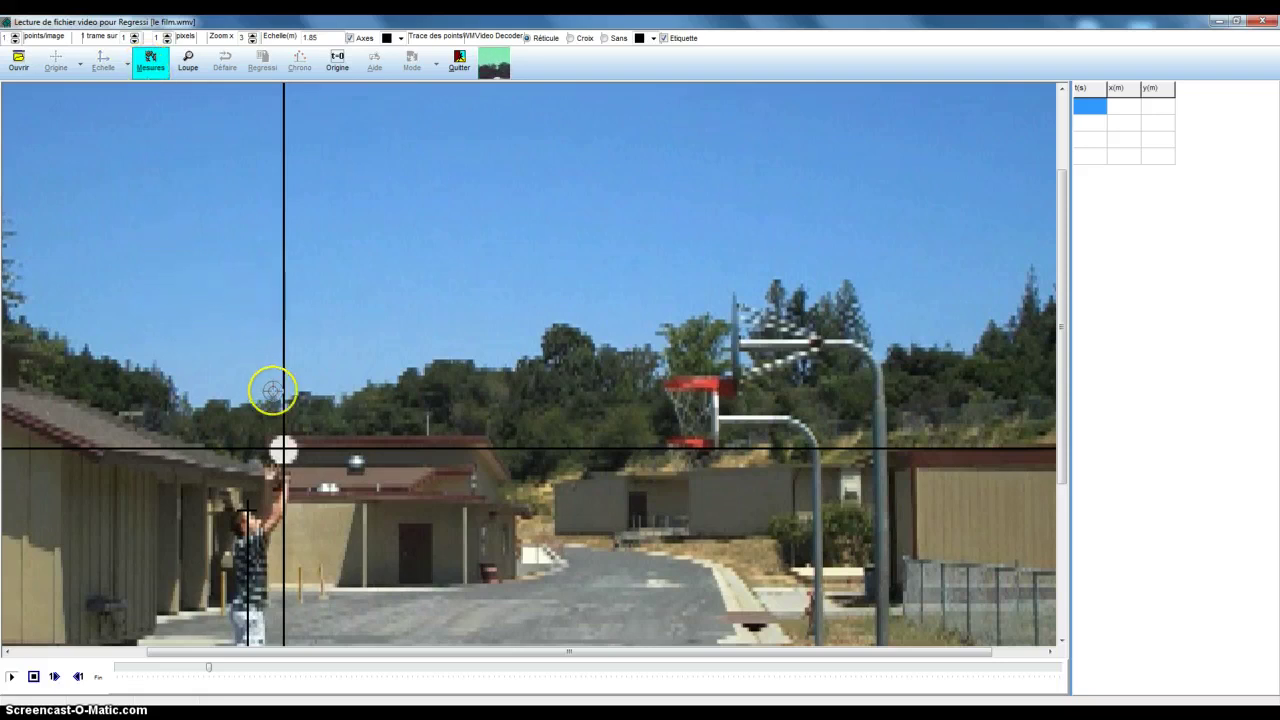
pyautogui.click(283, 450)
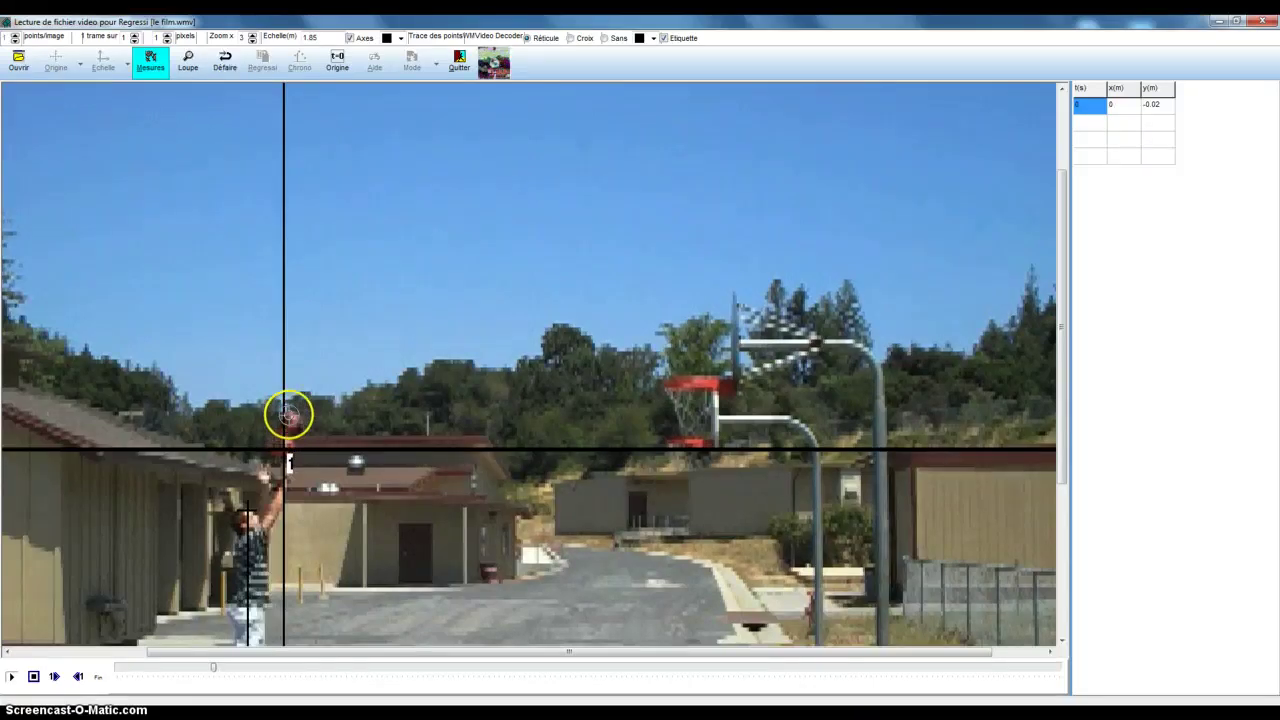
pyautogui.click(289, 424)
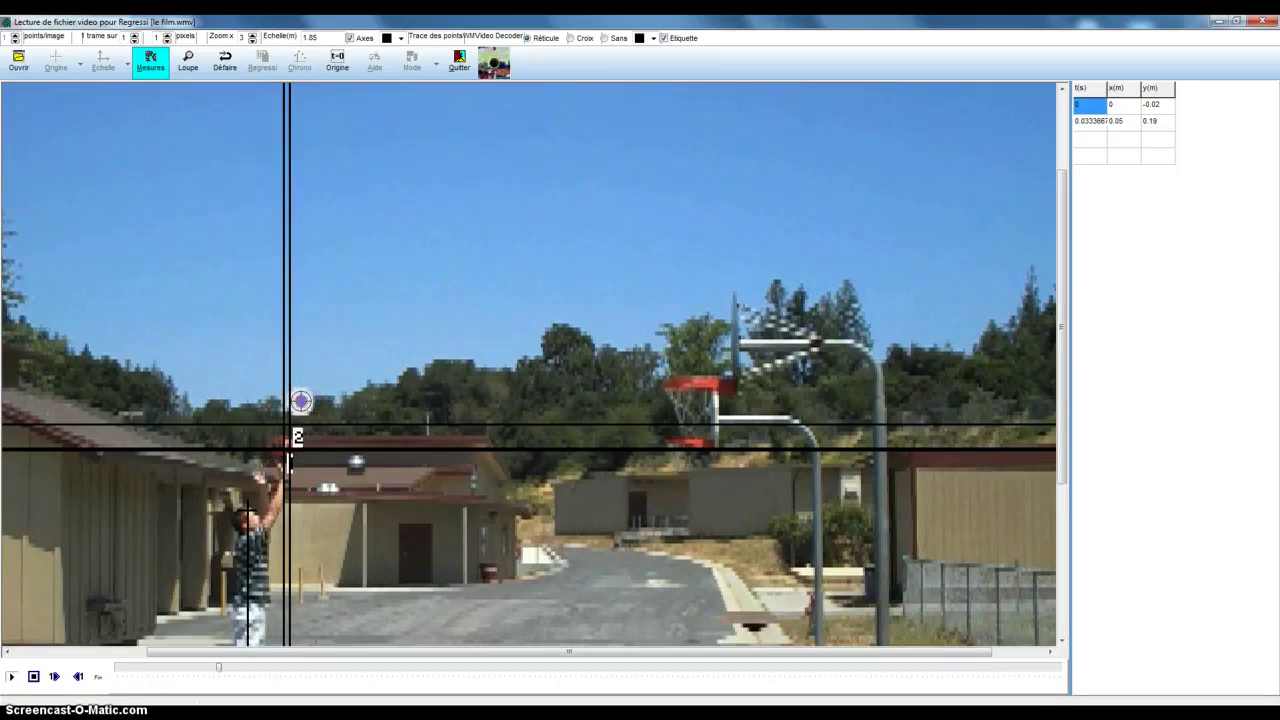
pyautogui.click(301, 401)
pyautogui.click(305, 377)
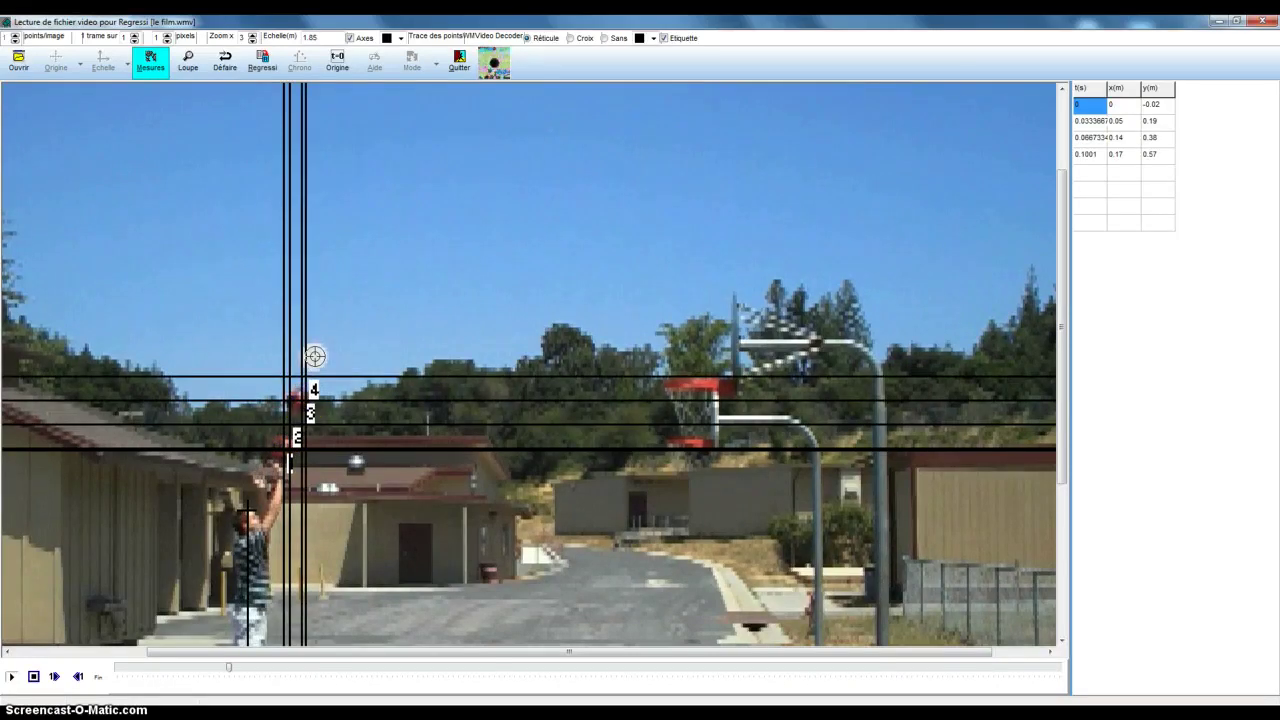
pyautogui.click(312, 356)
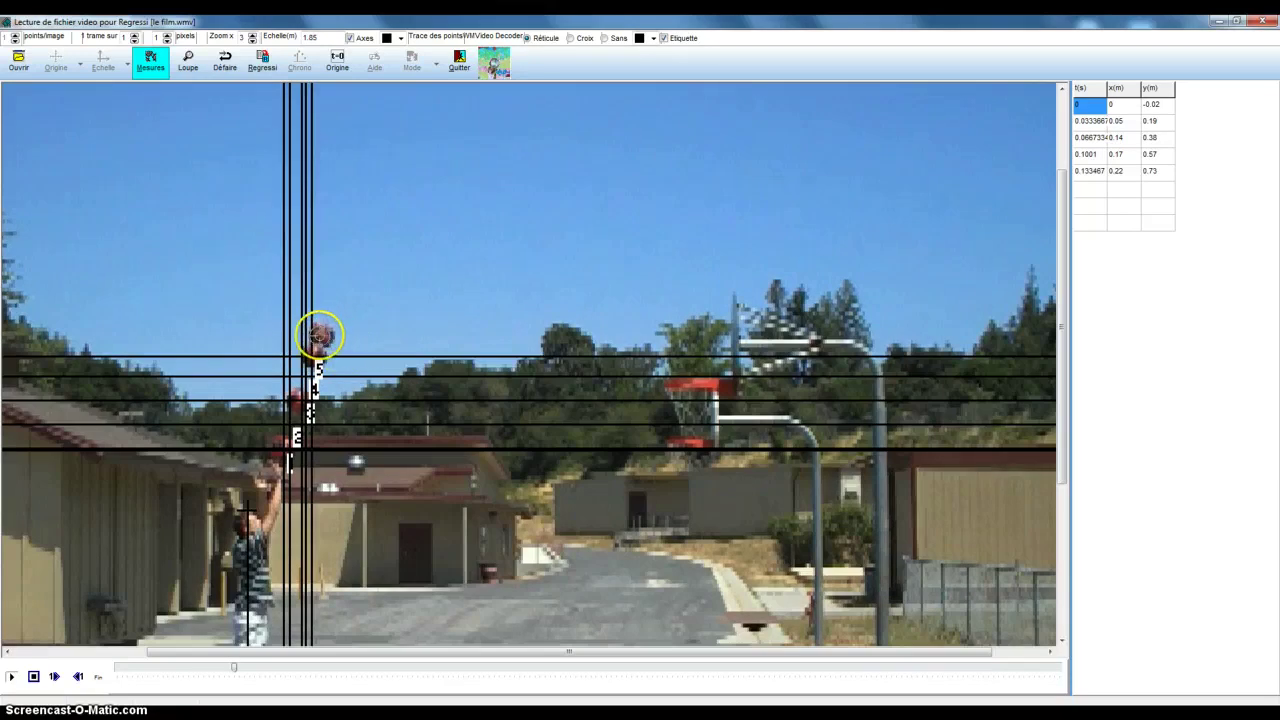
pyautogui.click(320, 337)
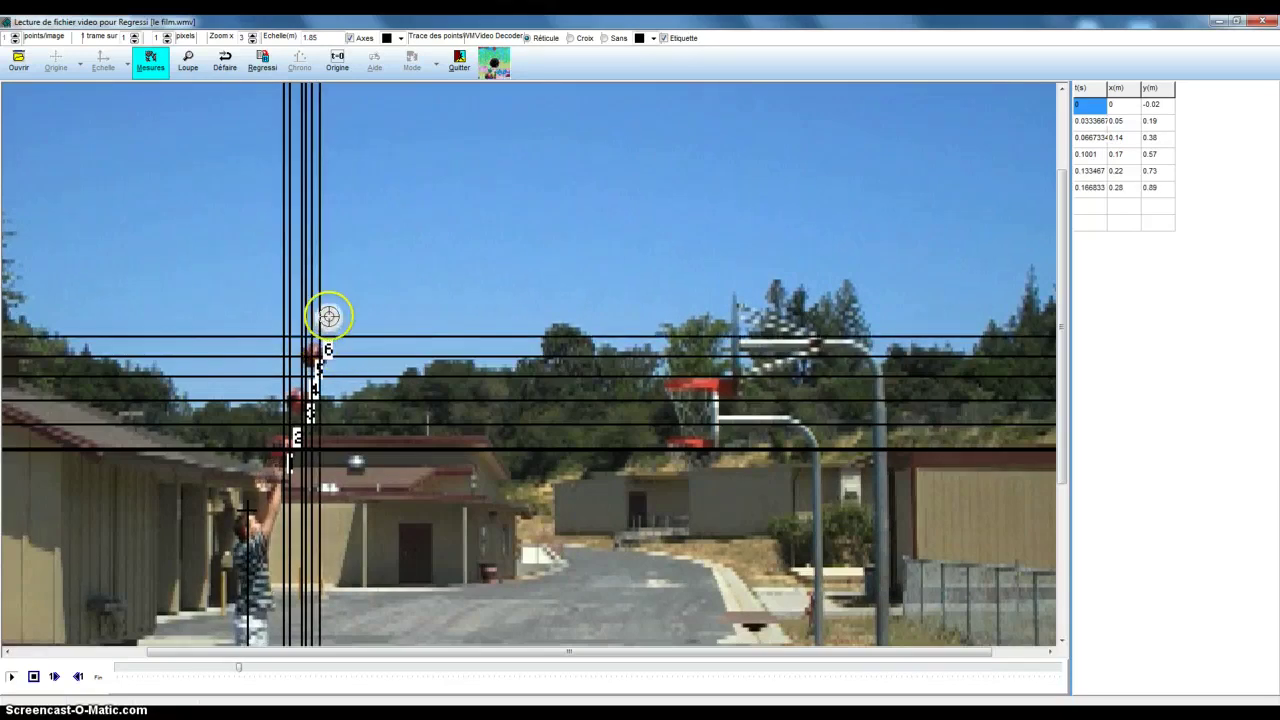
pyautogui.click(330, 317)
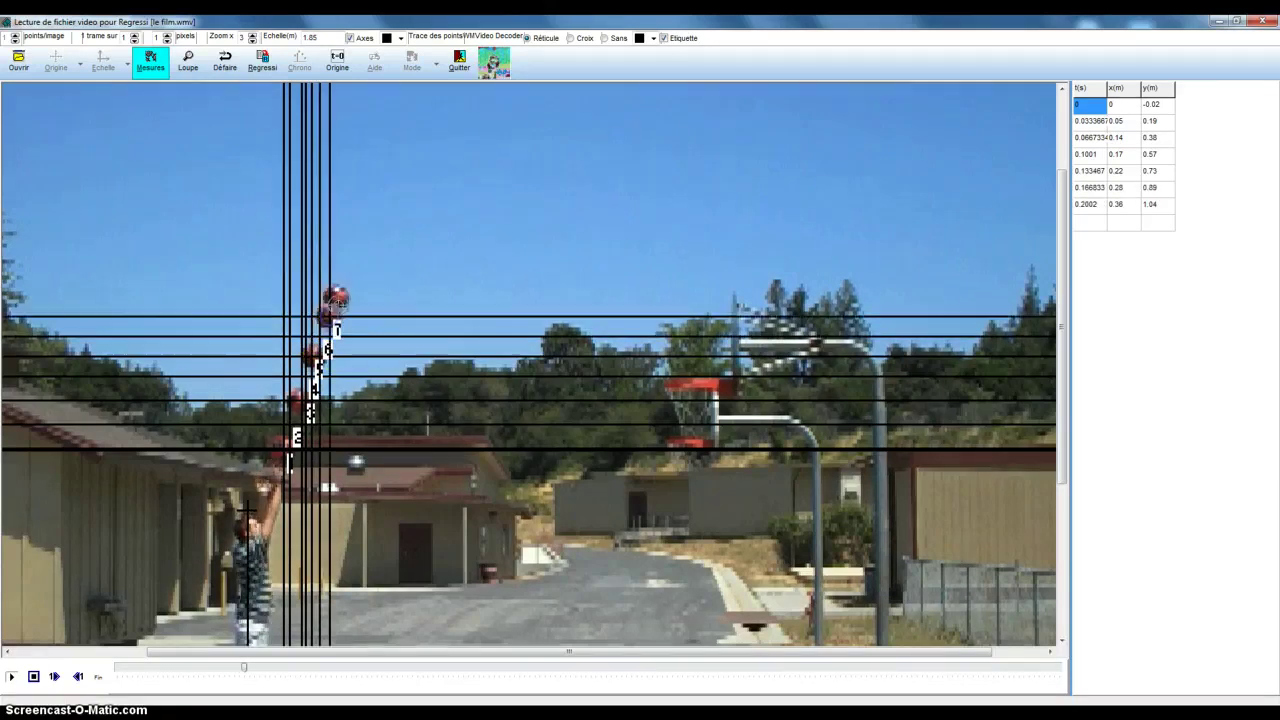
pyautogui.click(335, 297)
pyautogui.click(343, 282)
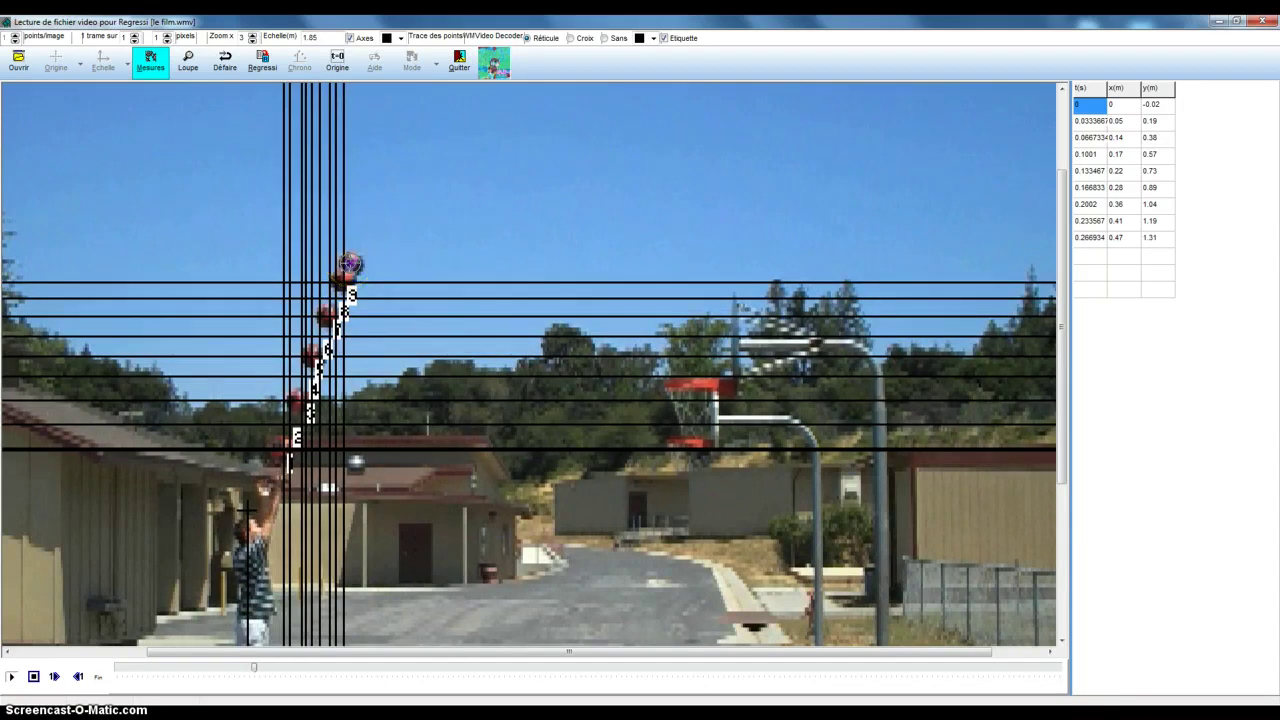
pyautogui.click(350, 262)
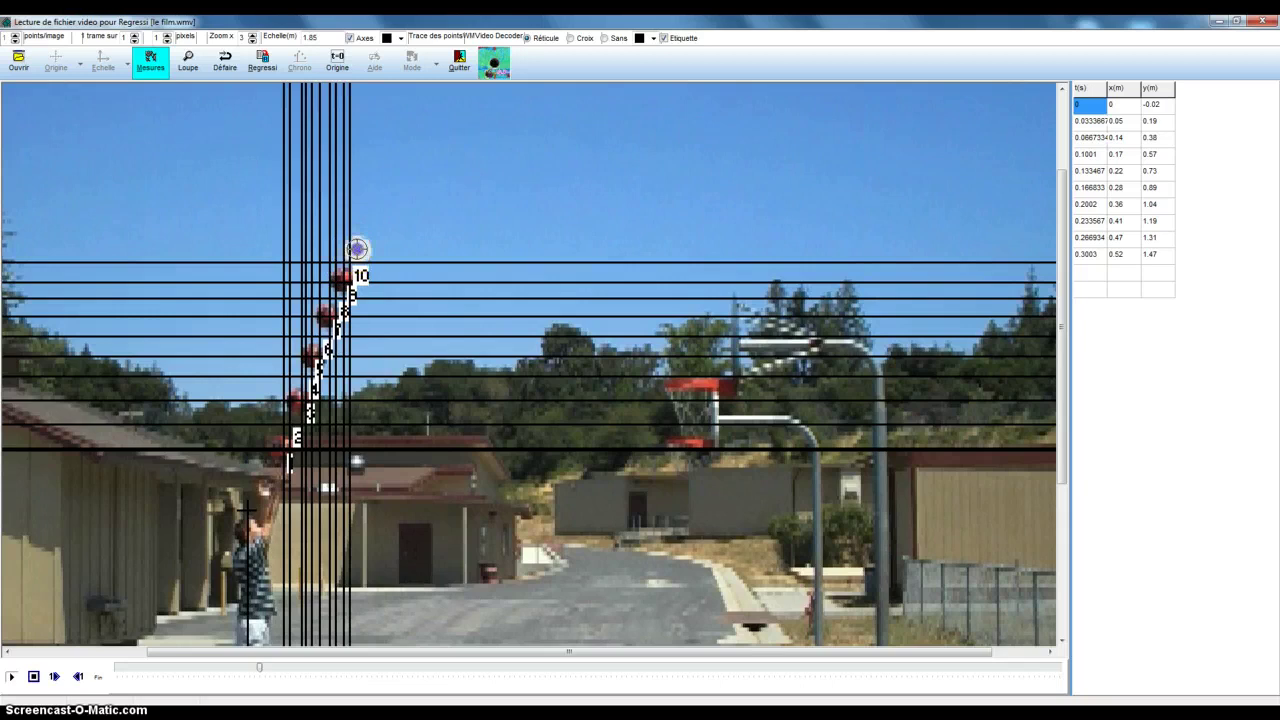
pyautogui.click(357, 248)
pyautogui.click(365, 235)
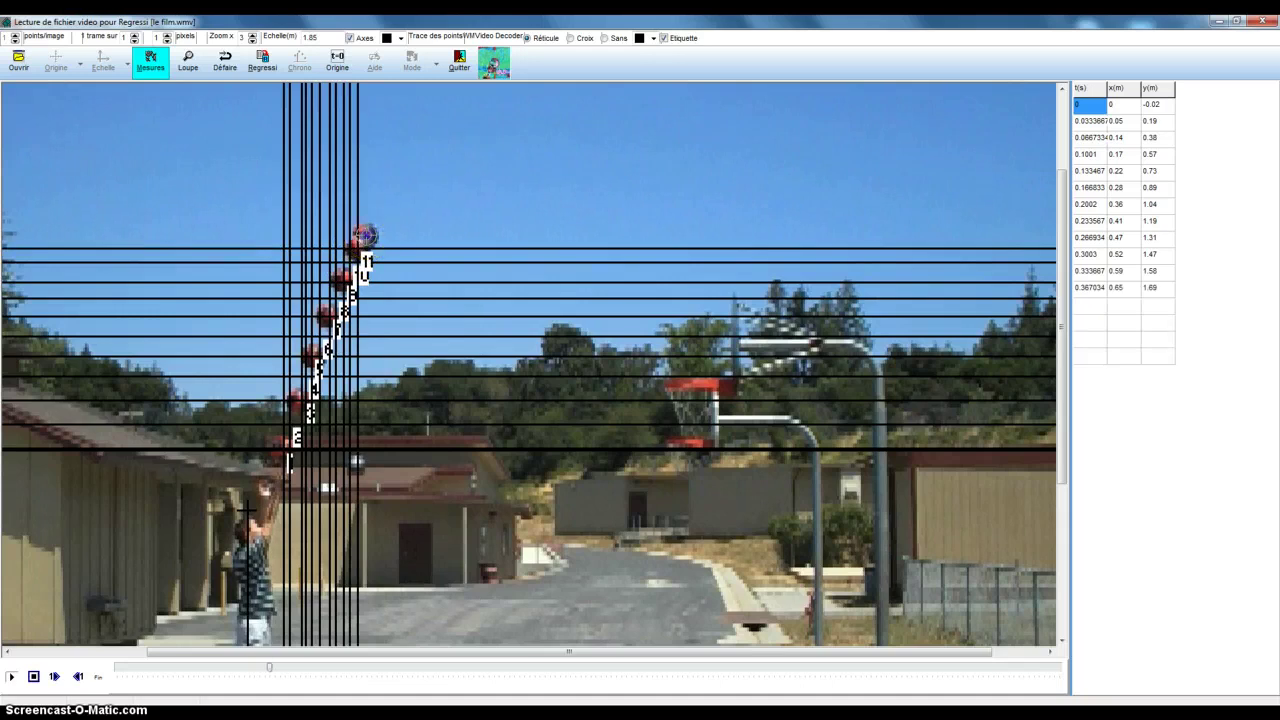
pyautogui.click(371, 221)
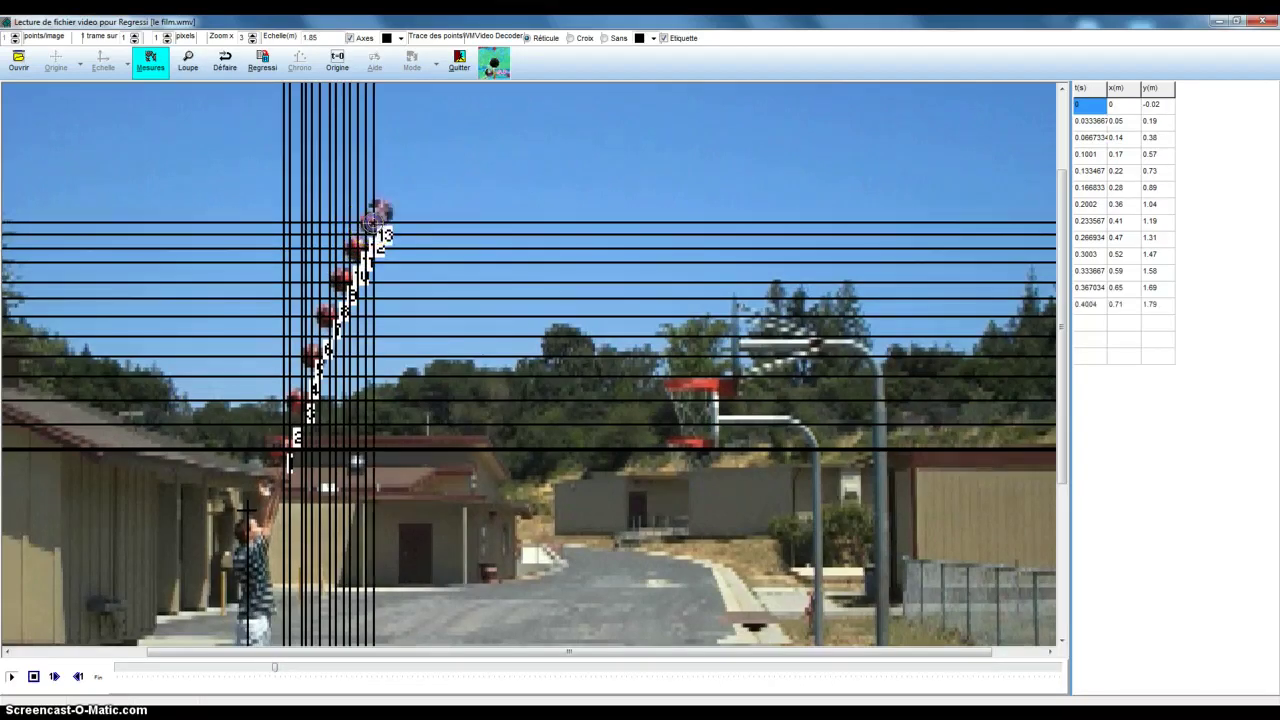
pyautogui.click(380, 212)
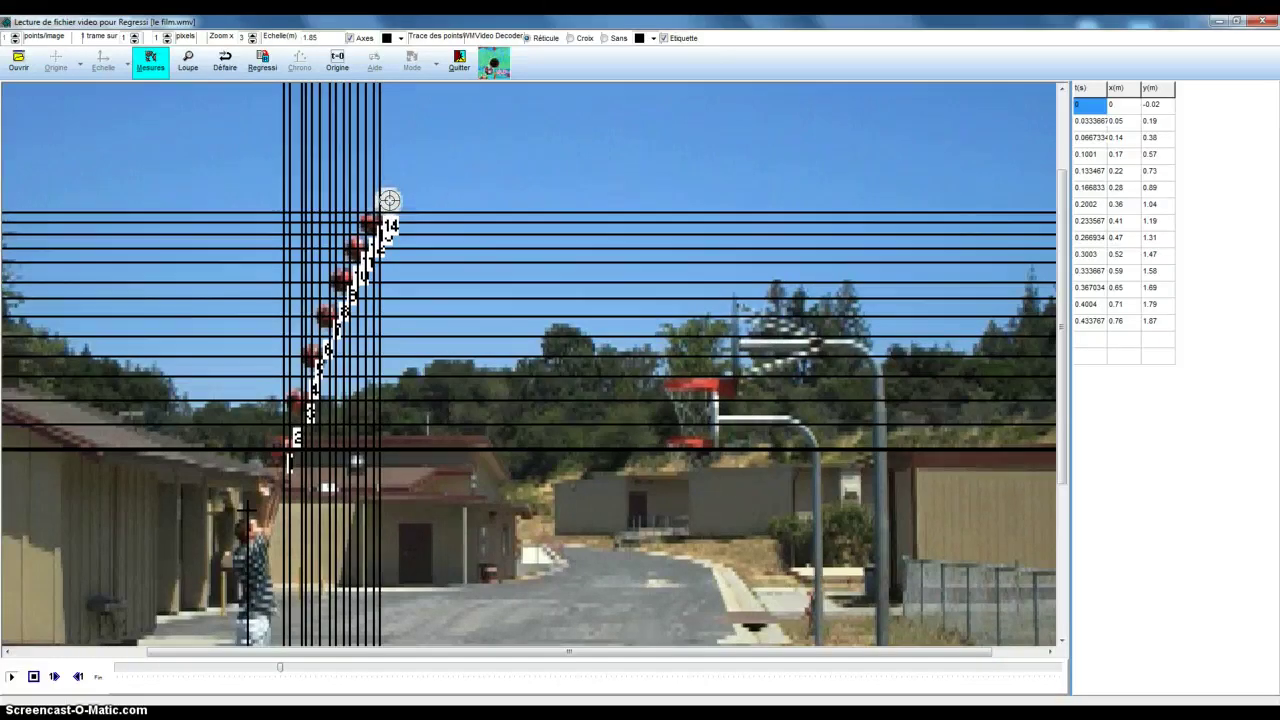
pyautogui.click(388, 200)
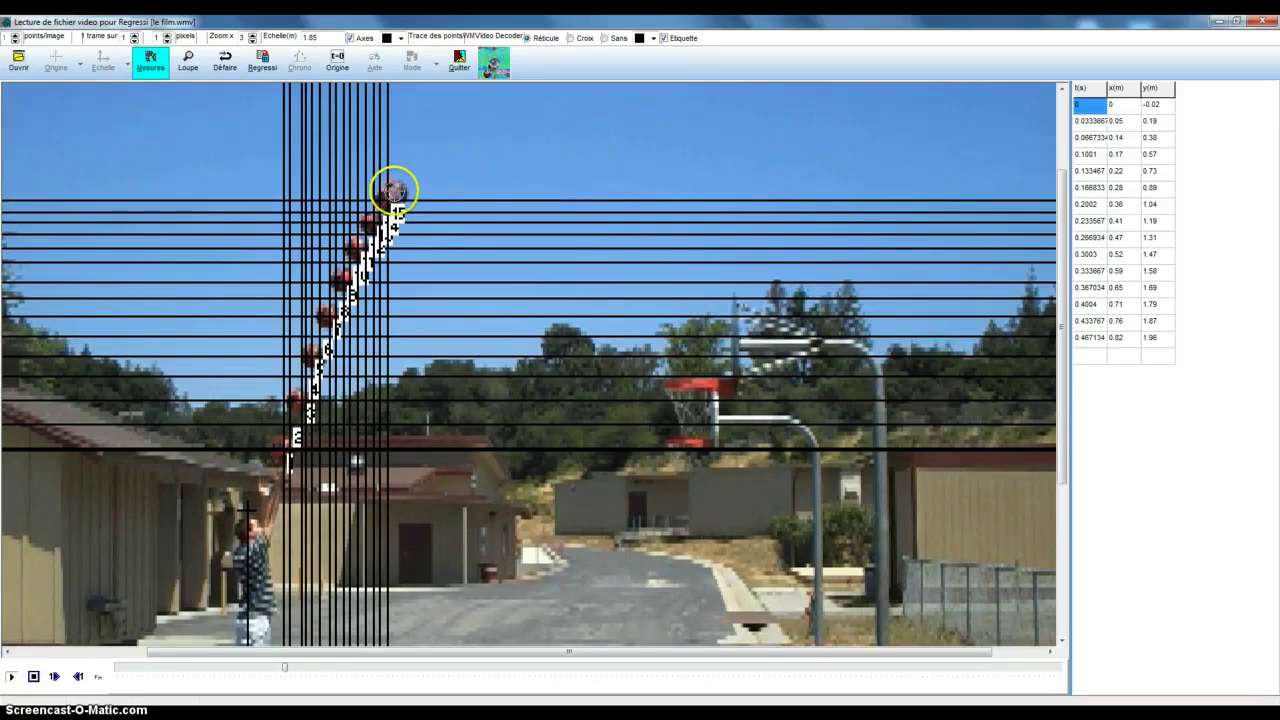
pyautogui.click(397, 186)
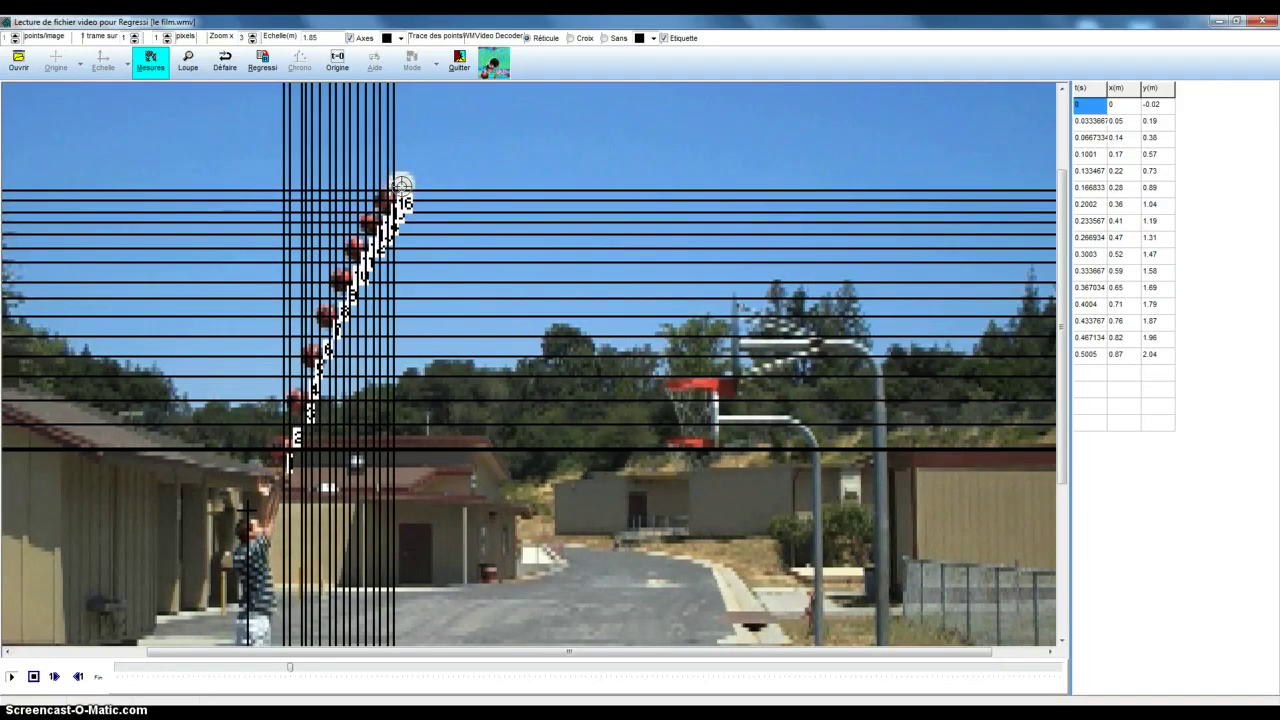
pyautogui.click(402, 183)
pyautogui.click(408, 177)
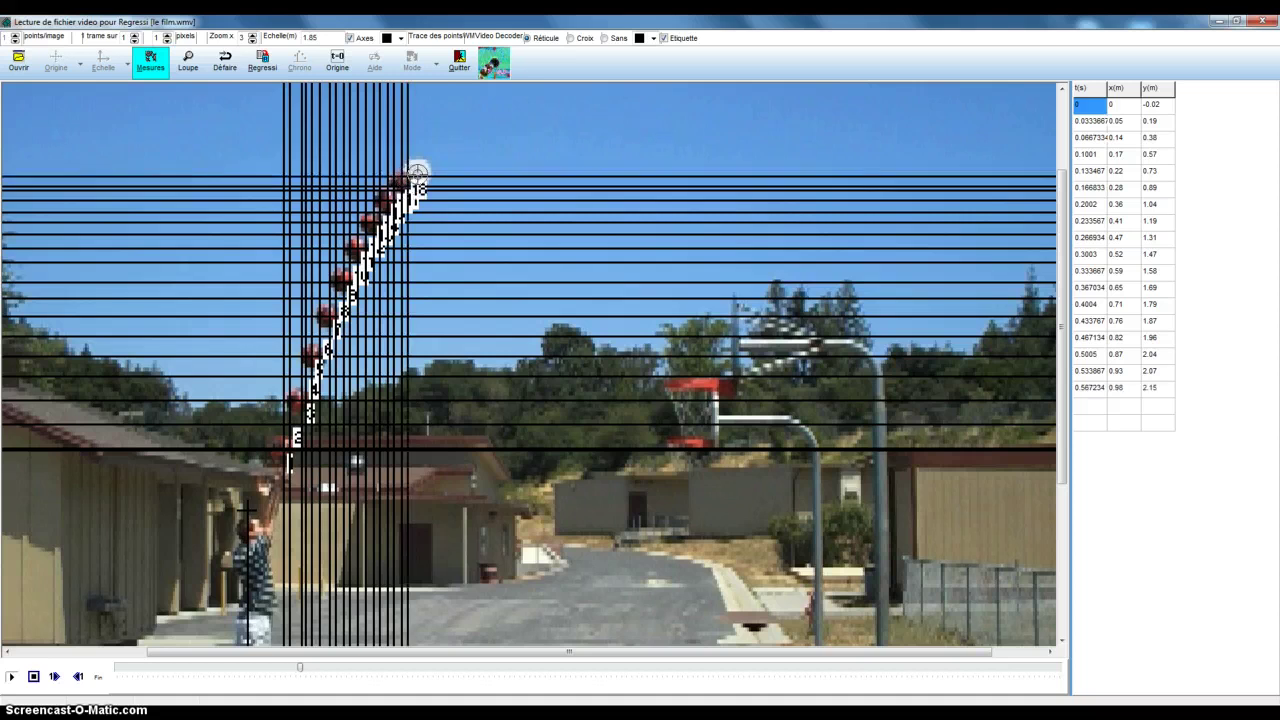
pyautogui.click(418, 168)
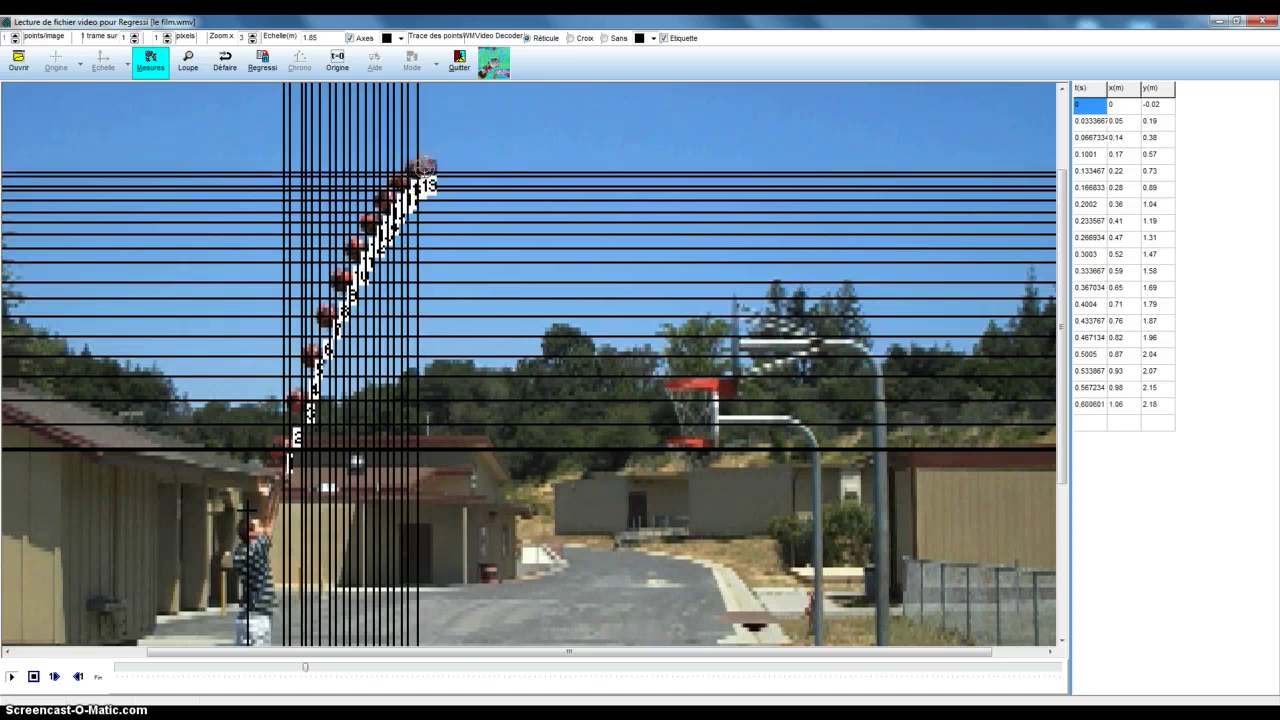
pyautogui.click(424, 165)
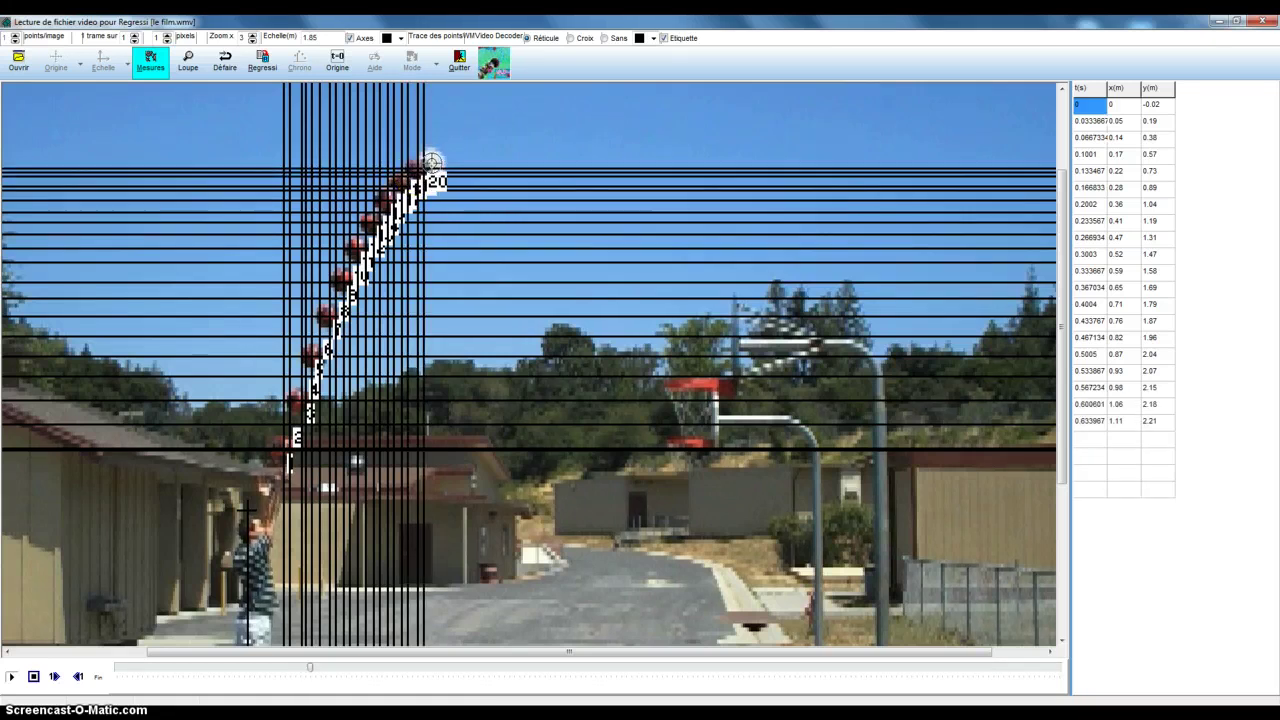
pyautogui.click(436, 159)
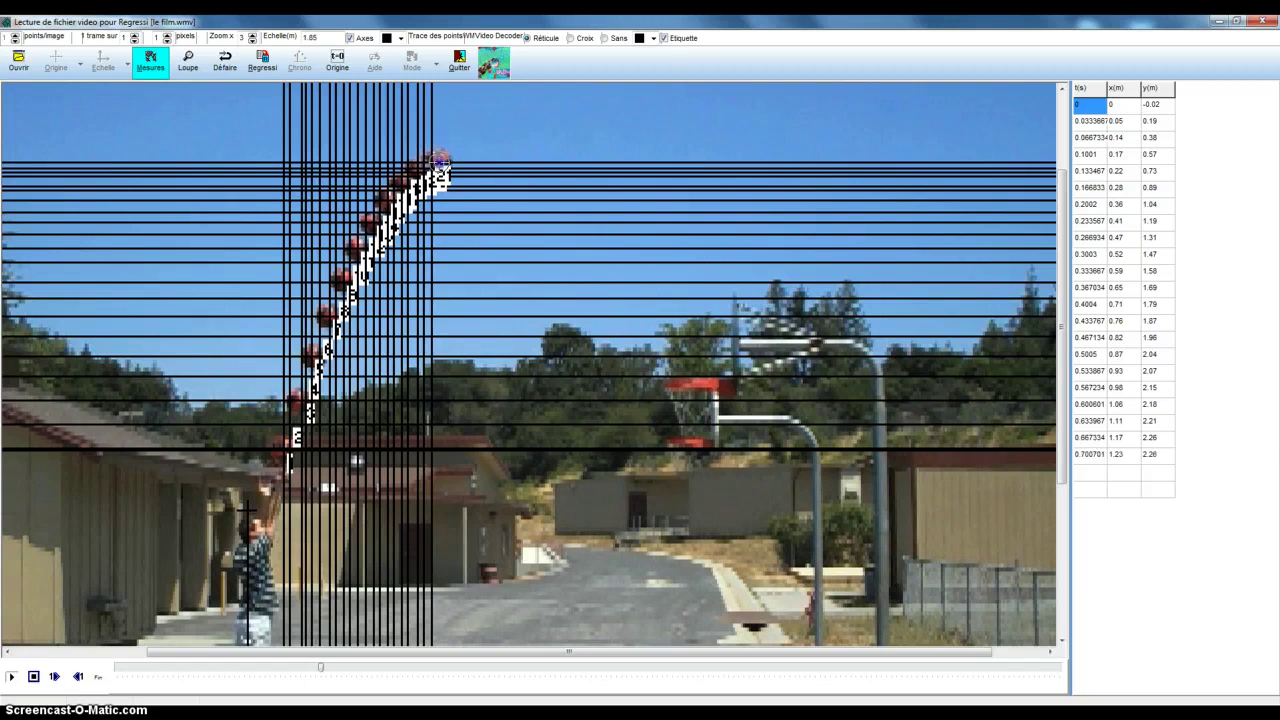
pyautogui.click(449, 158)
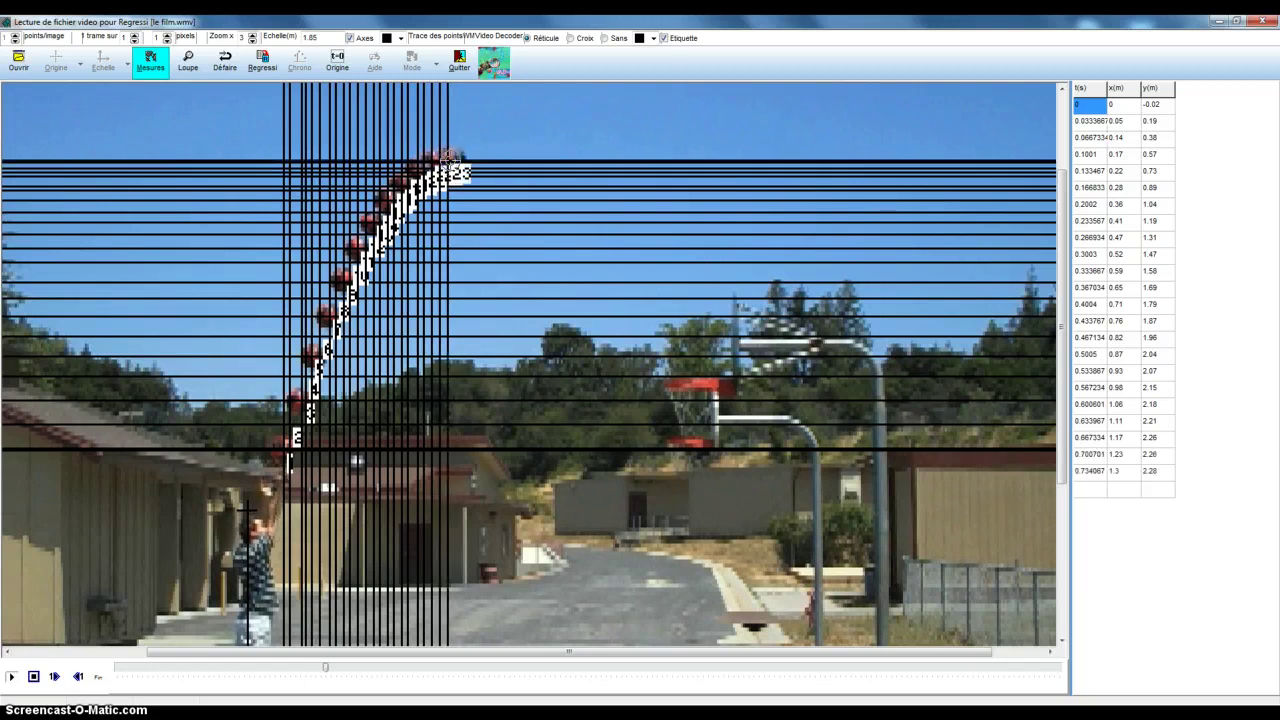
pyautogui.click(464, 158)
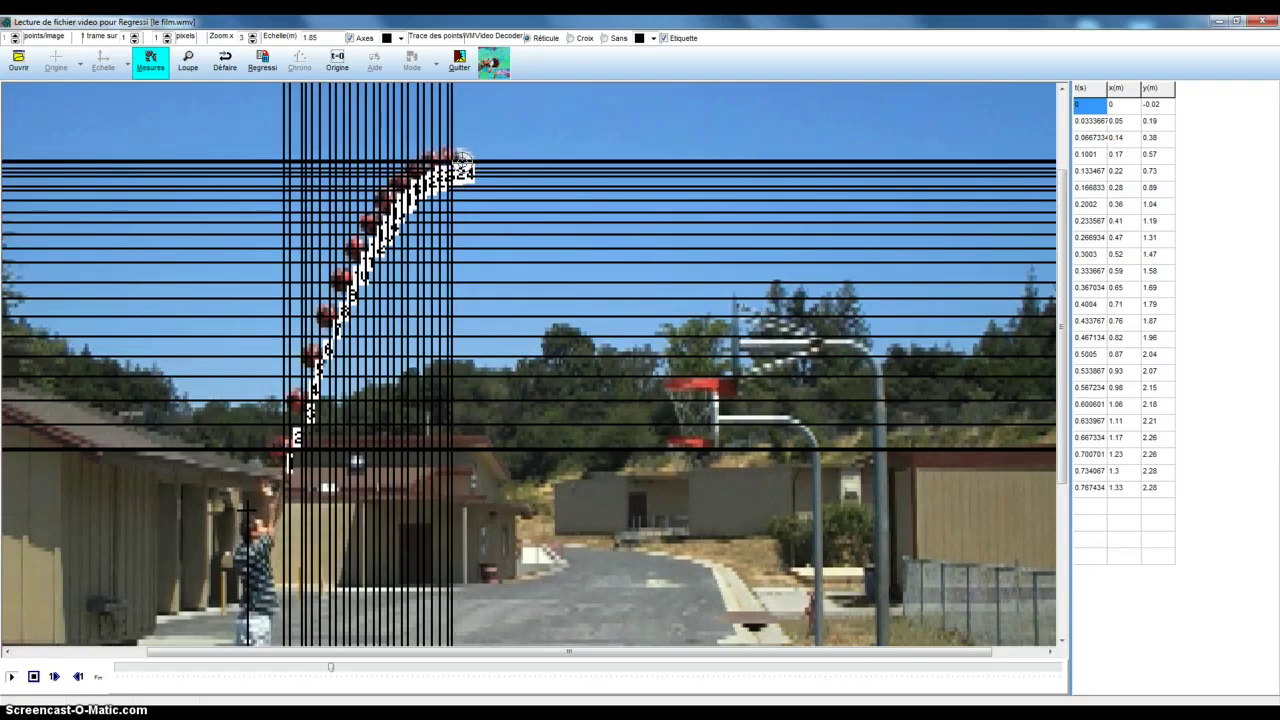
# Step: Mark the ball's centre in each successive frame from the top of its flight down the descent, and end the measurements at point 46
pyautogui.click(465, 160)
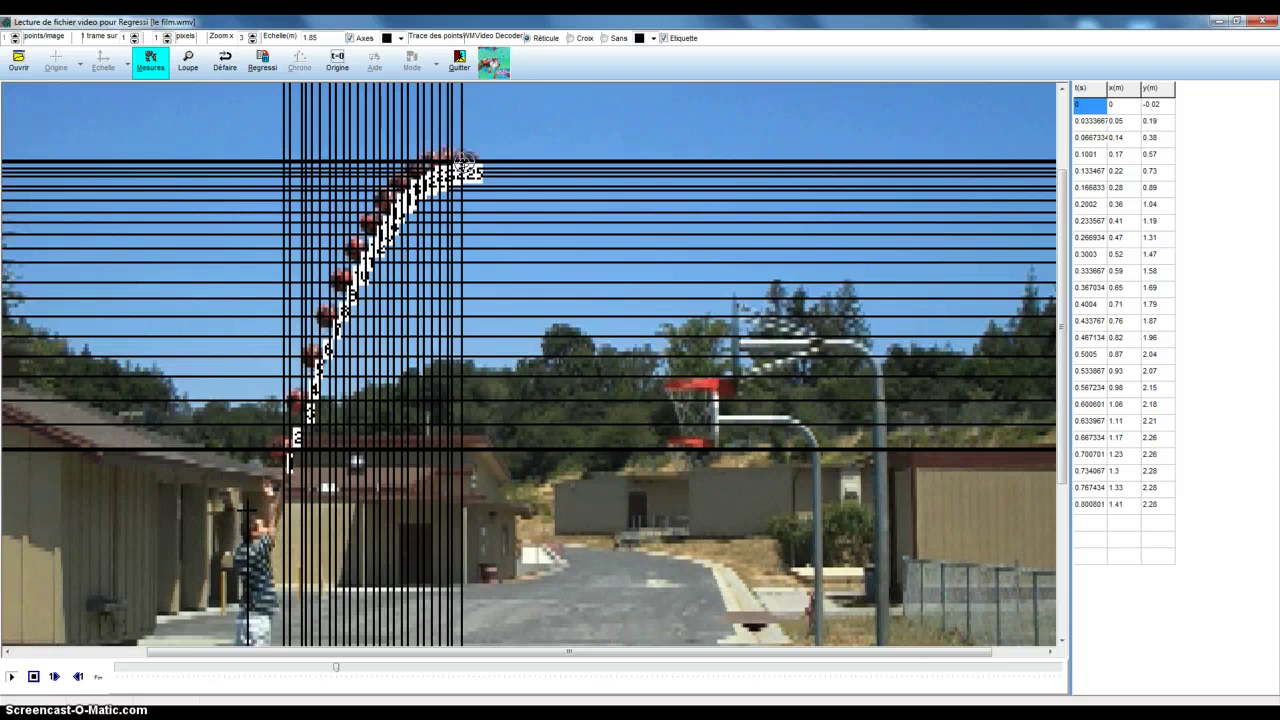
pyautogui.click(475, 172)
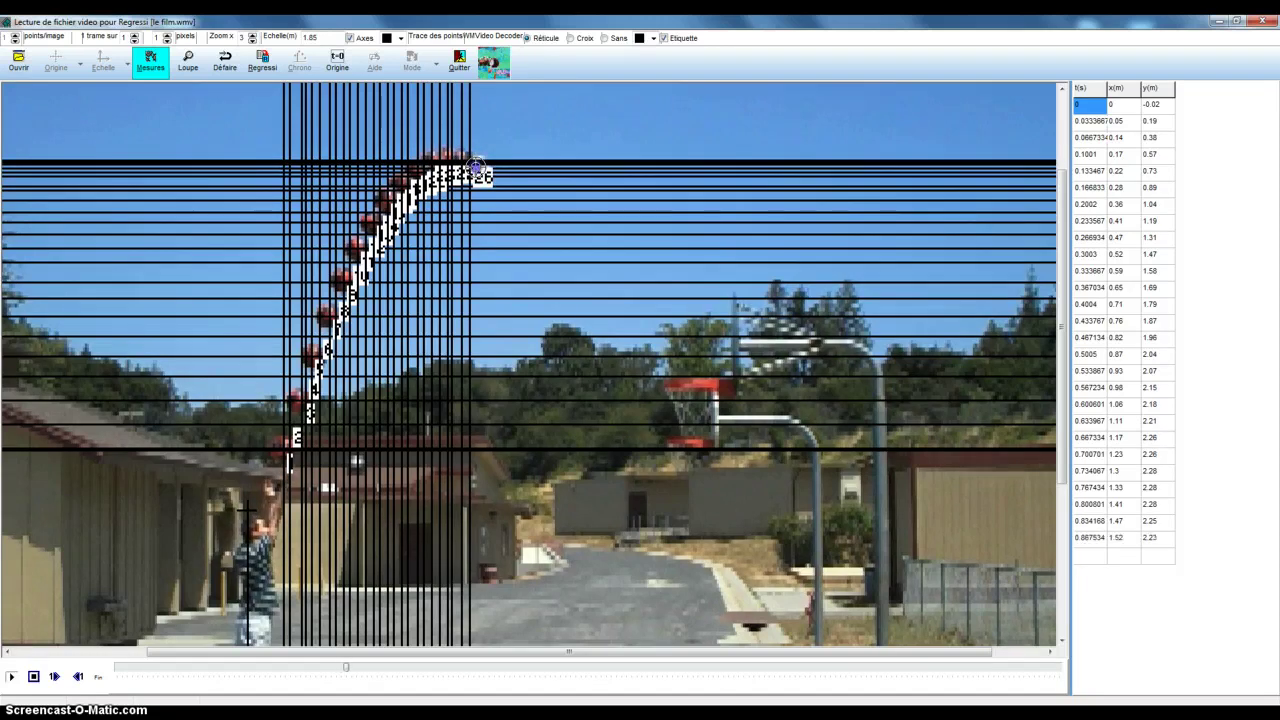
pyautogui.click(482, 176)
pyautogui.click(487, 181)
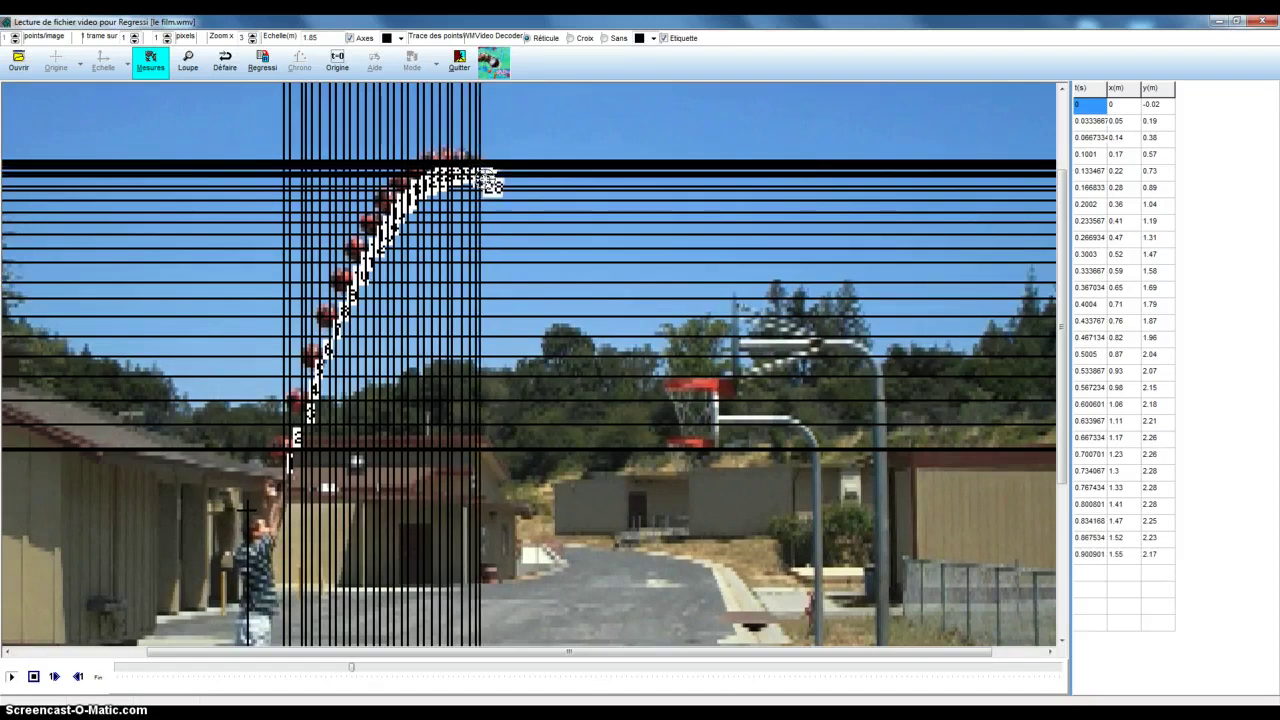
pyautogui.click(490, 182)
pyautogui.click(493, 186)
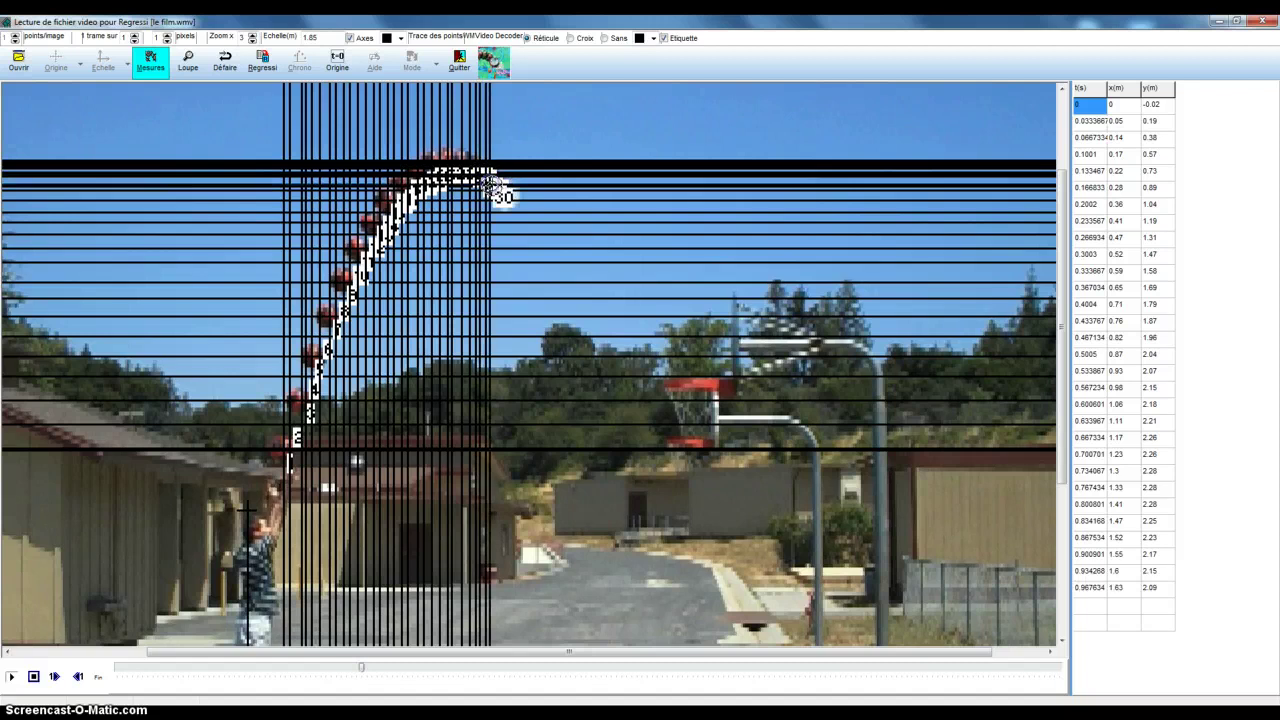
pyautogui.click(498, 192)
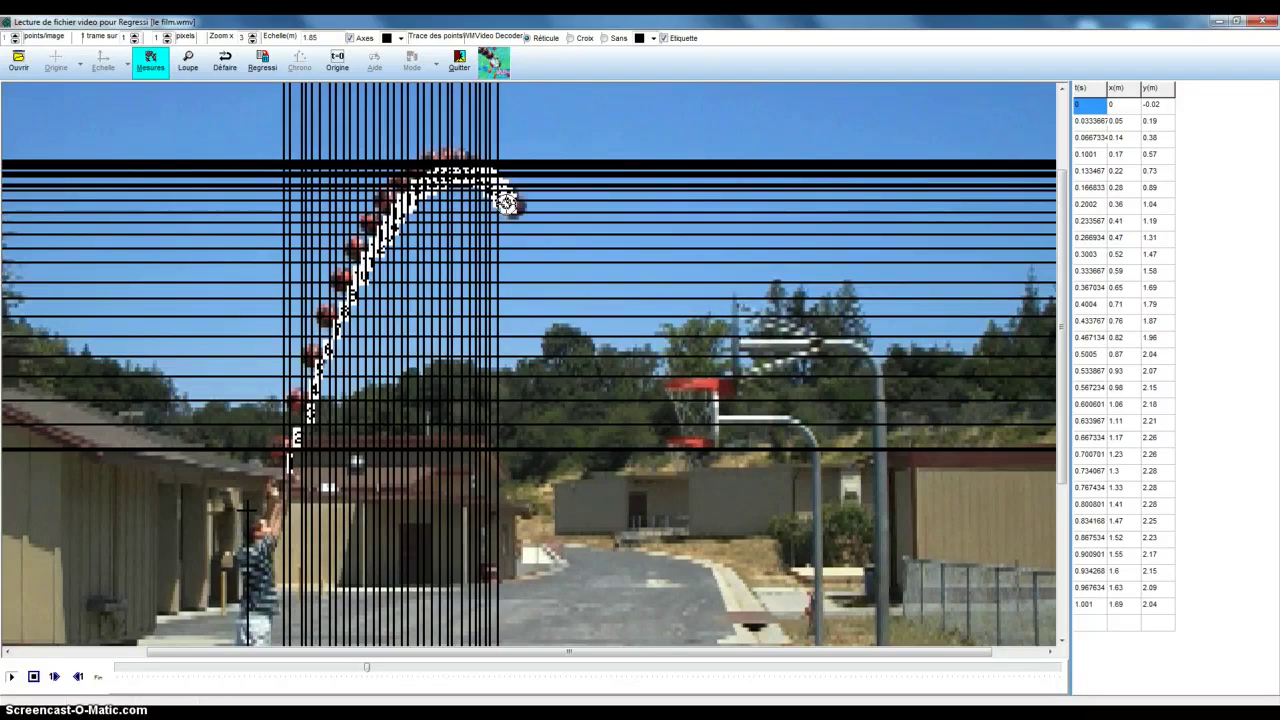
pyautogui.click(510, 208)
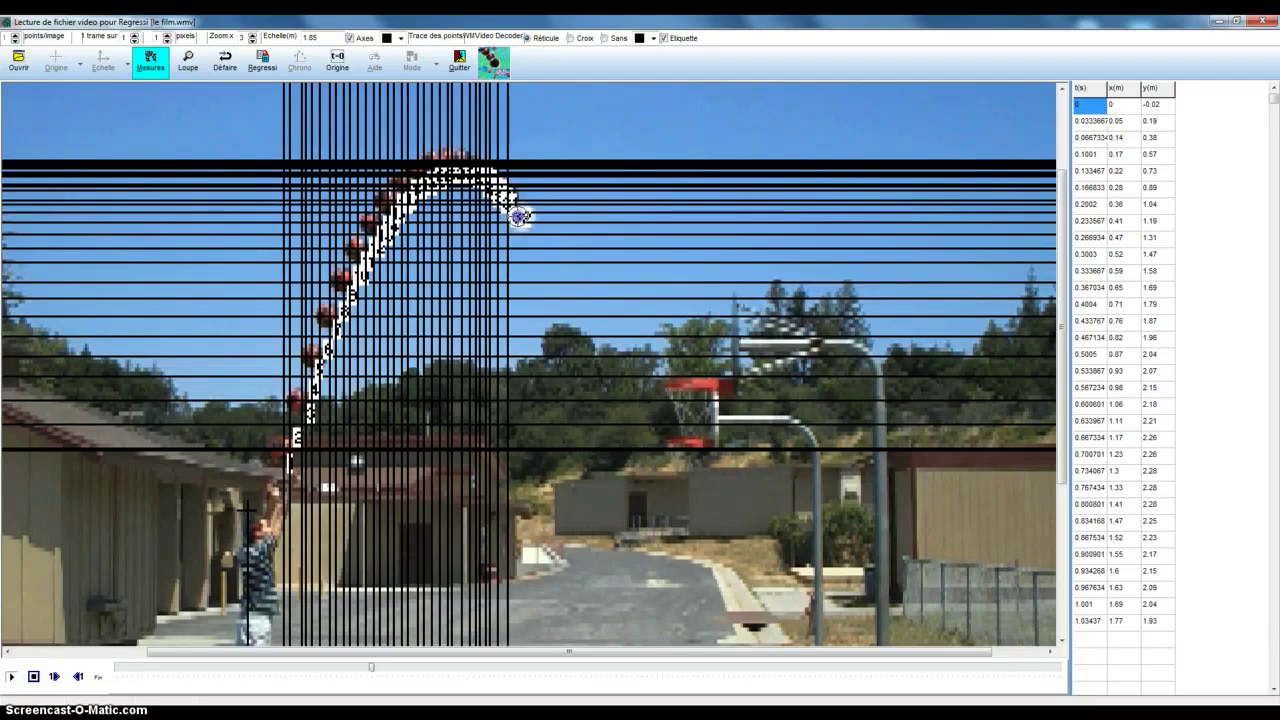
pyautogui.click(519, 216)
pyautogui.click(531, 234)
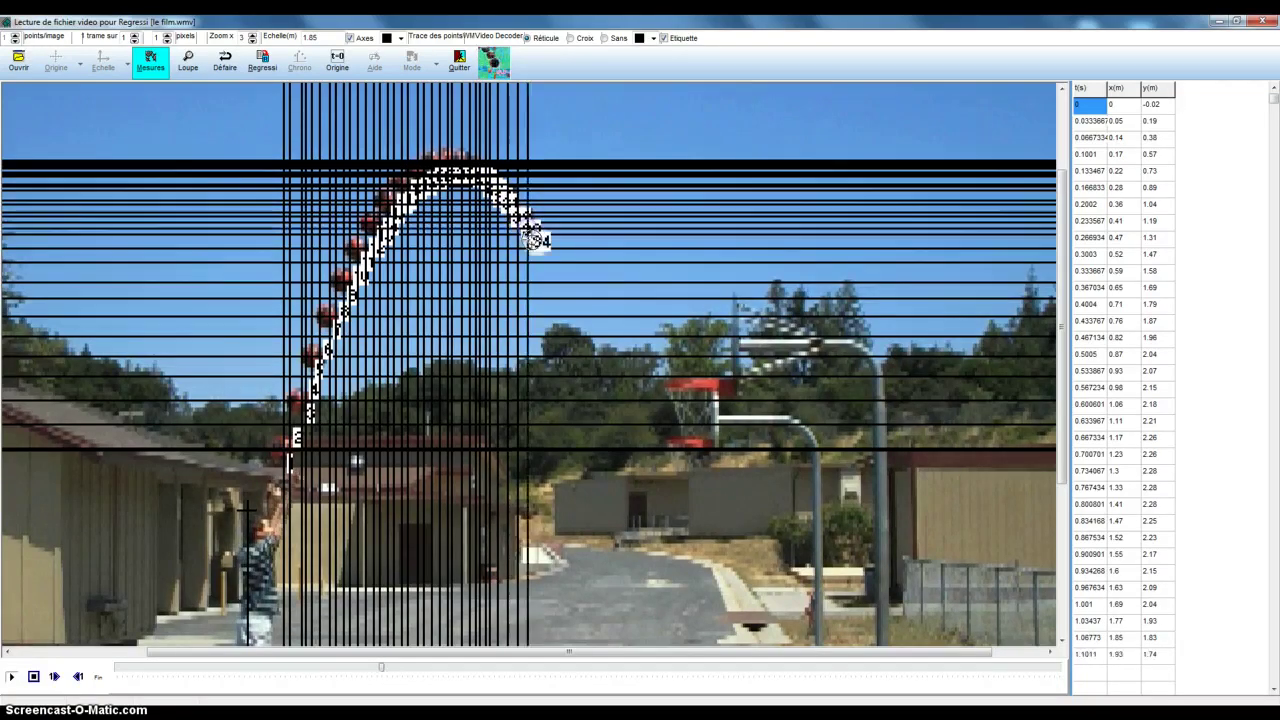
pyautogui.click(541, 252)
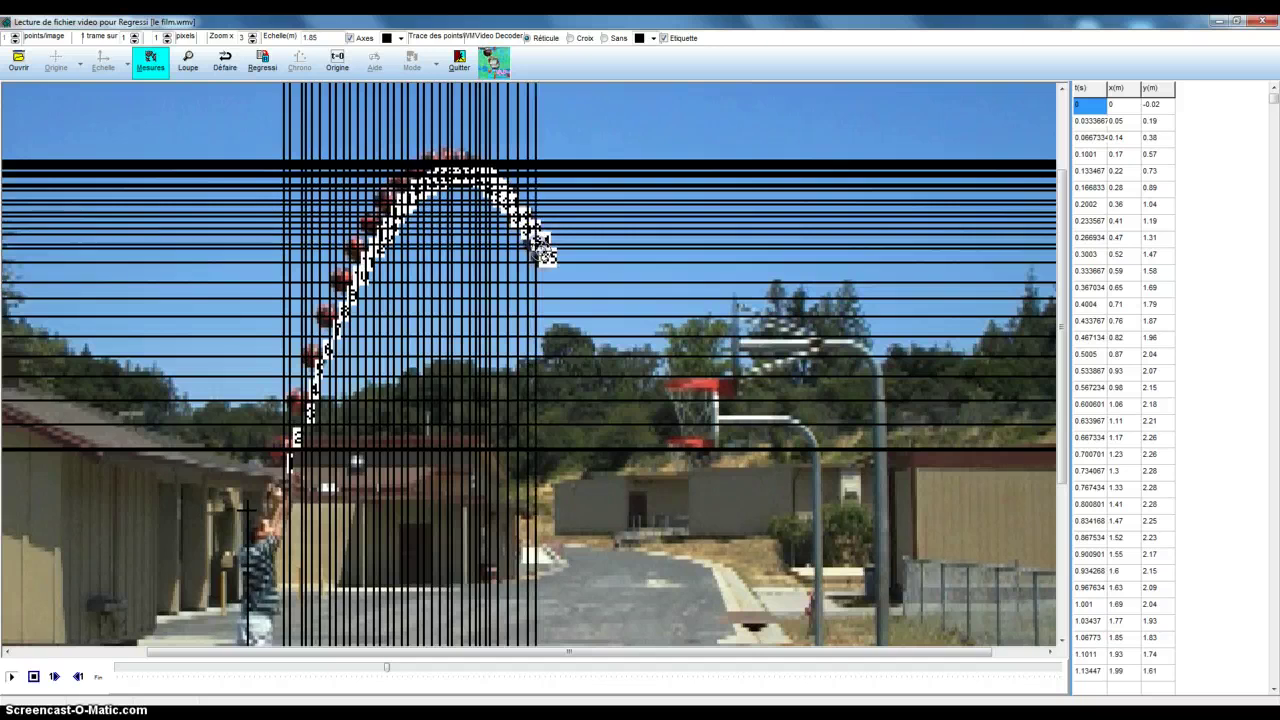
pyautogui.click(551, 270)
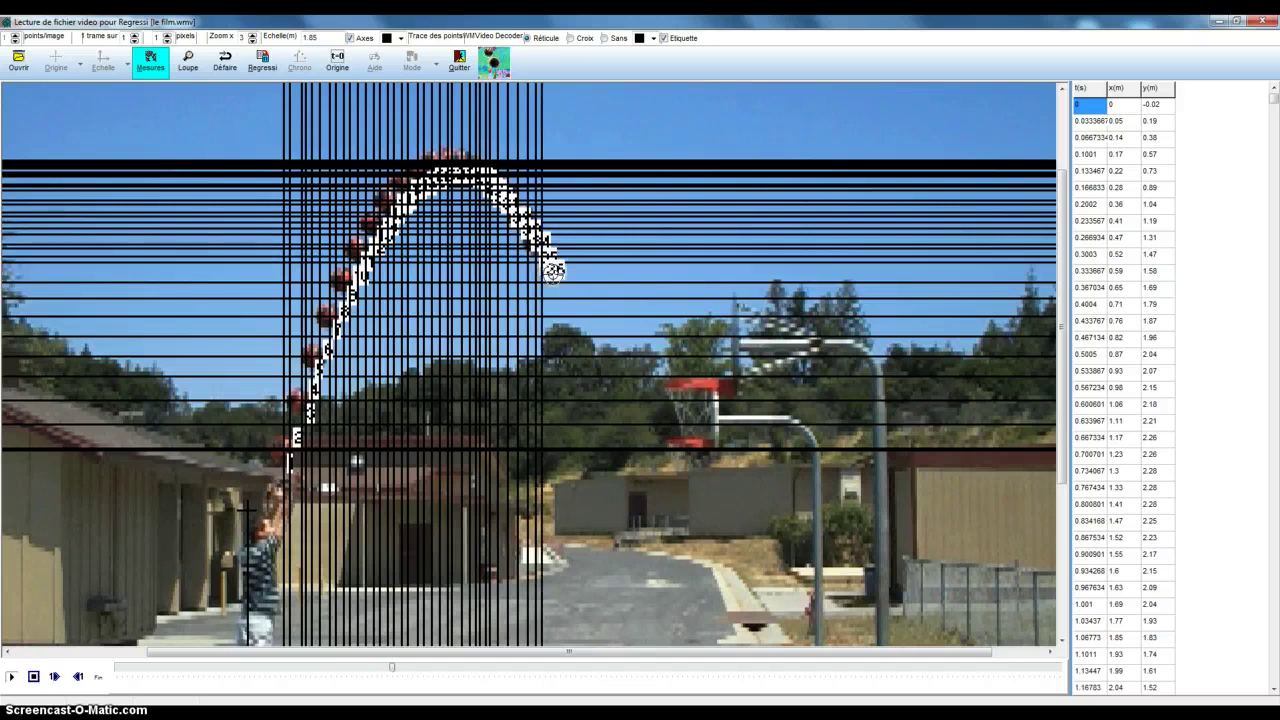
pyautogui.click(561, 287)
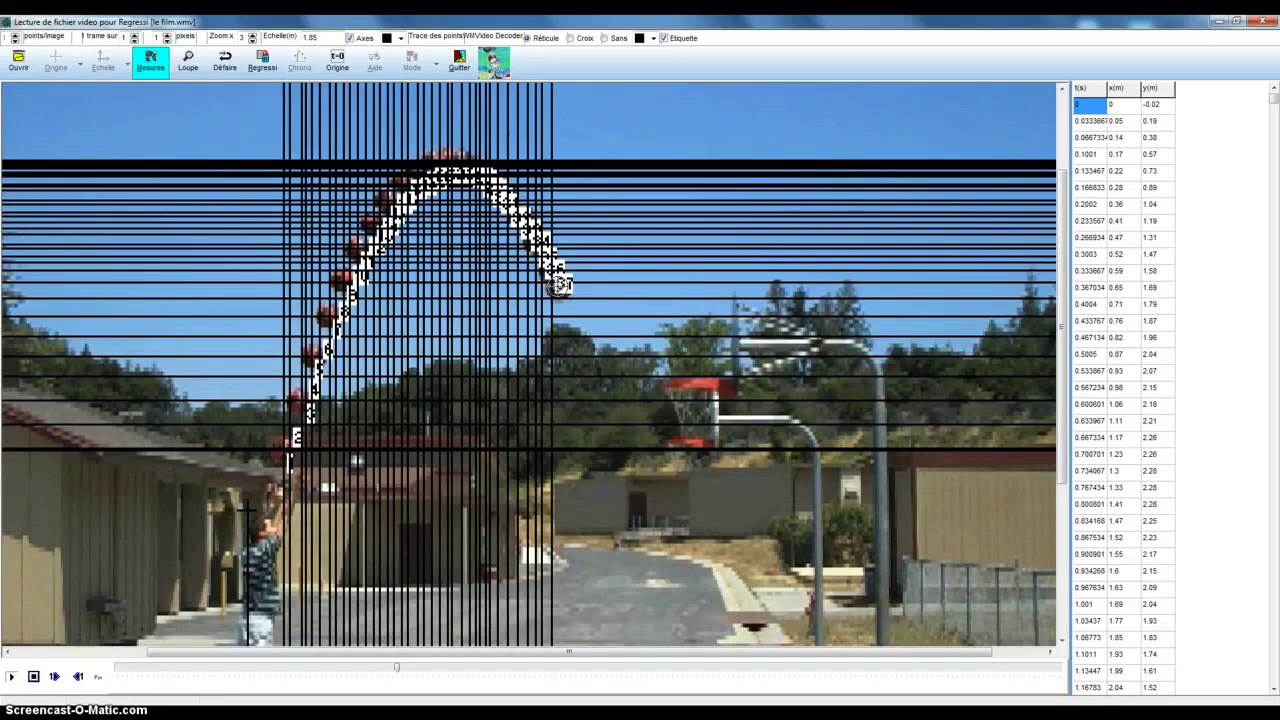
pyautogui.click(567, 297)
pyautogui.click(574, 315)
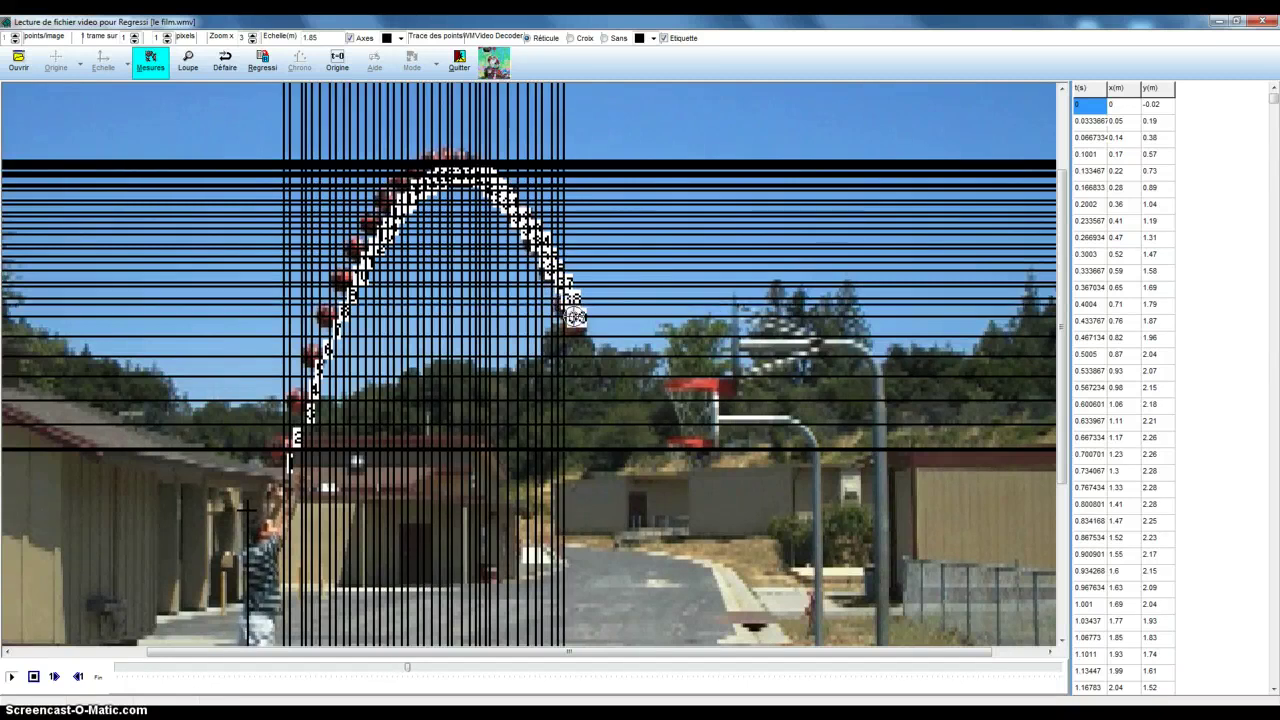
pyautogui.click(581, 339)
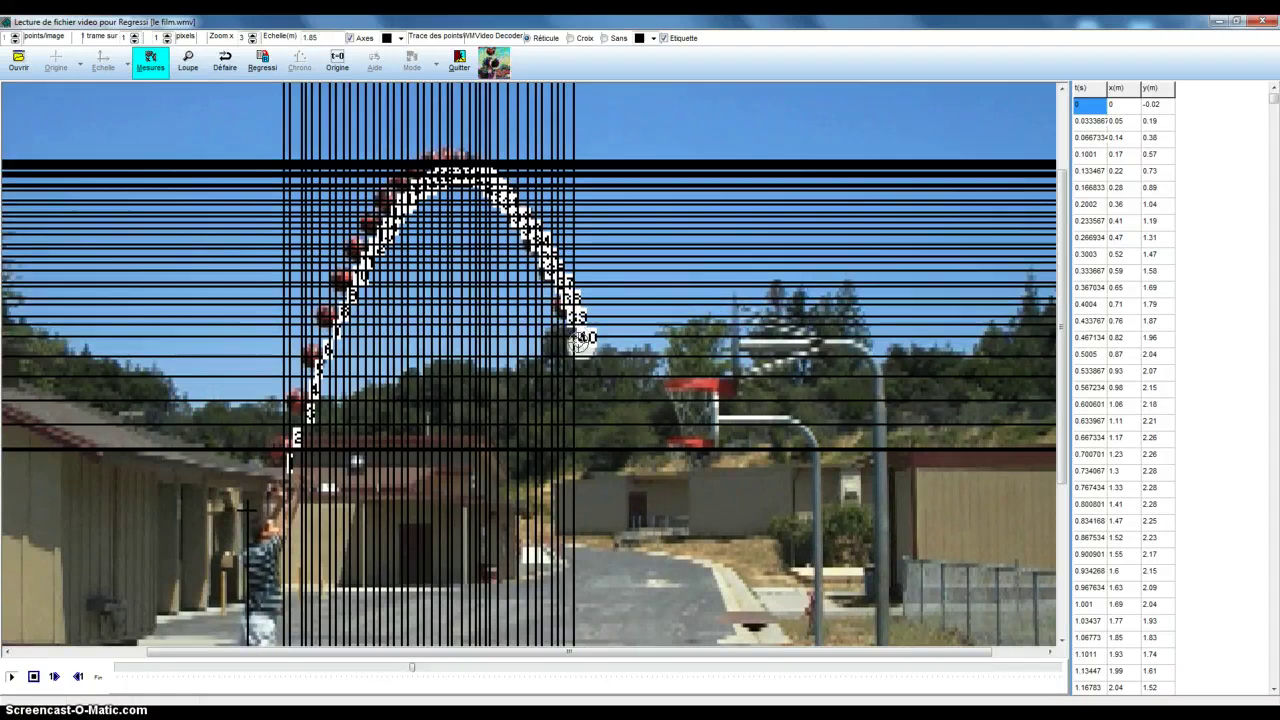
pyautogui.click(590, 364)
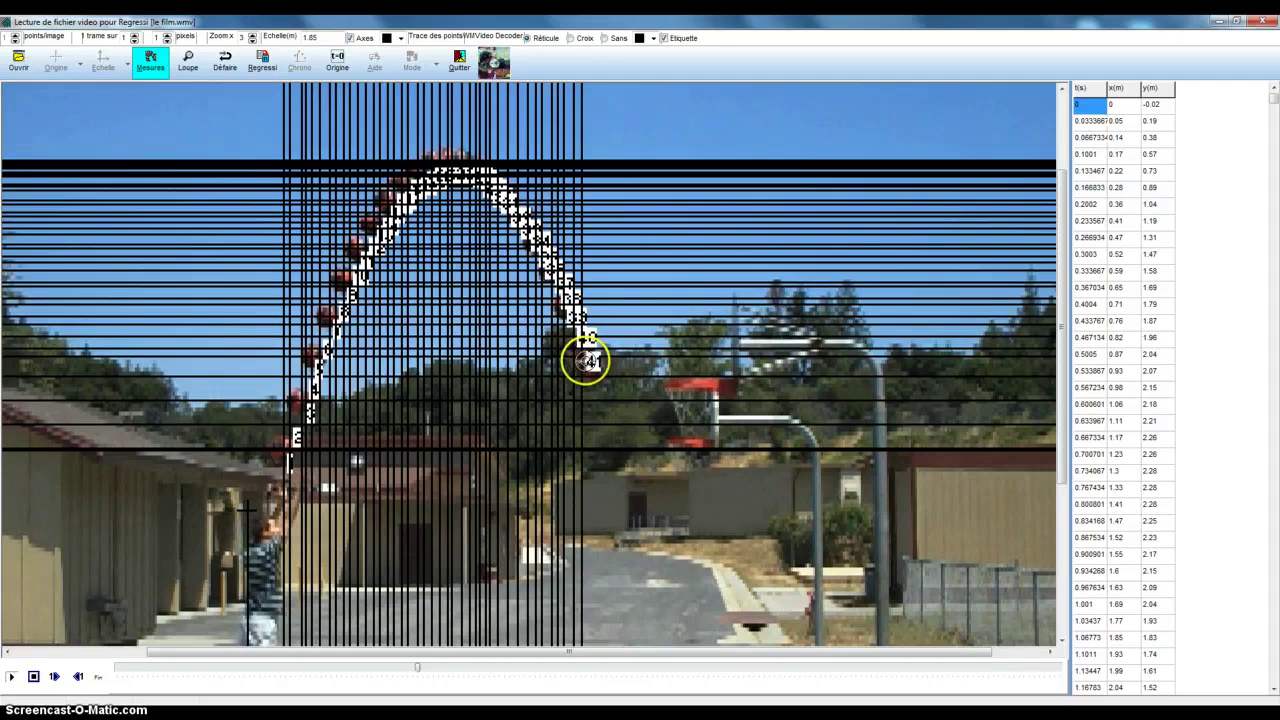
pyautogui.click(597, 382)
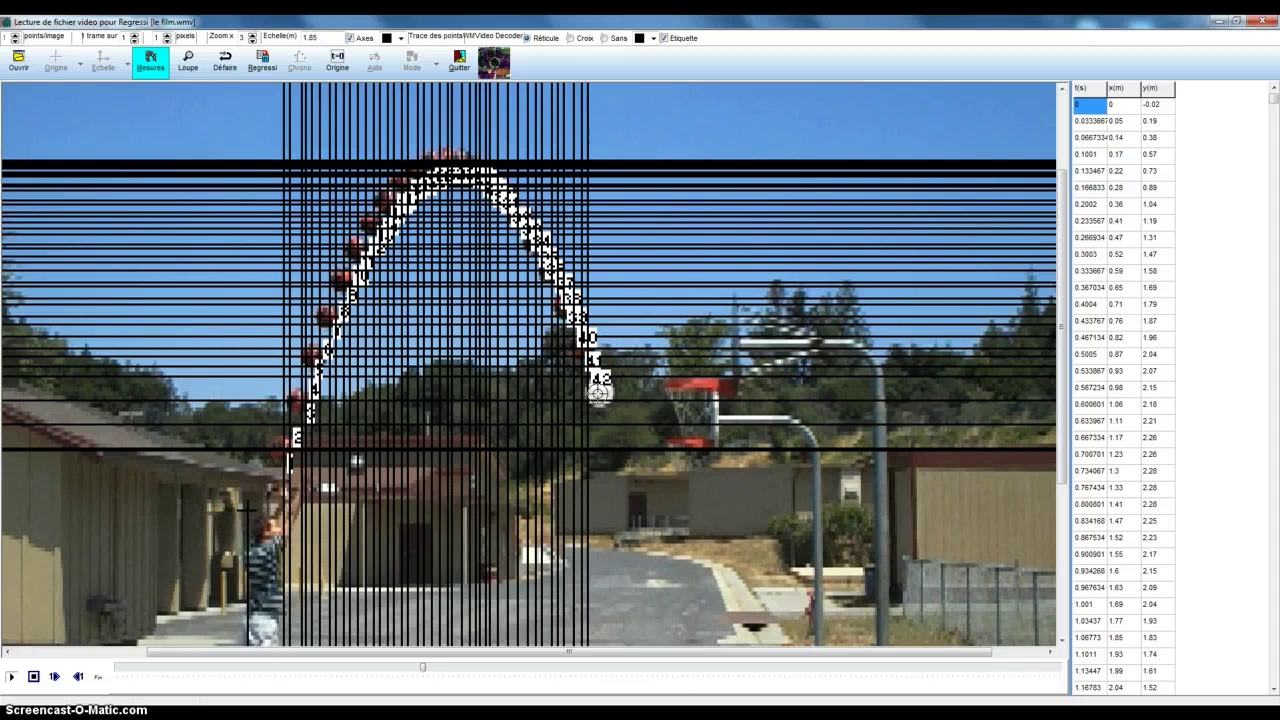
pyautogui.click(609, 405)
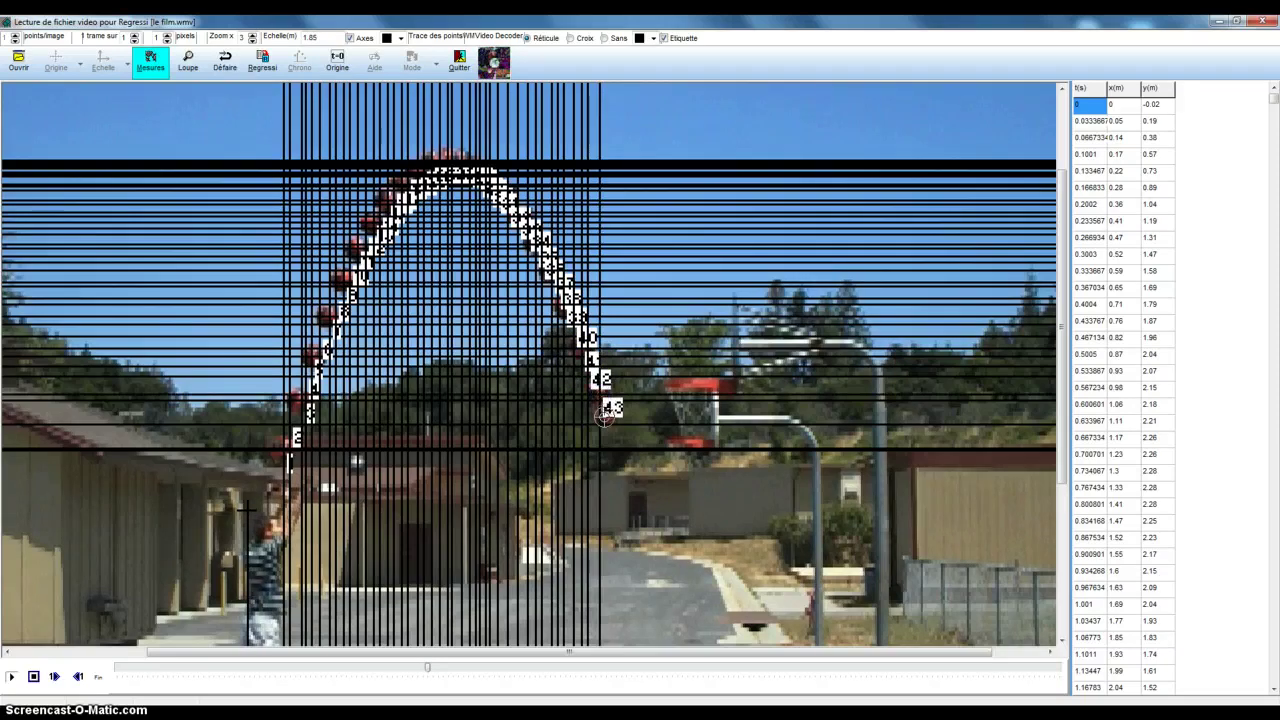
pyautogui.click(612, 441)
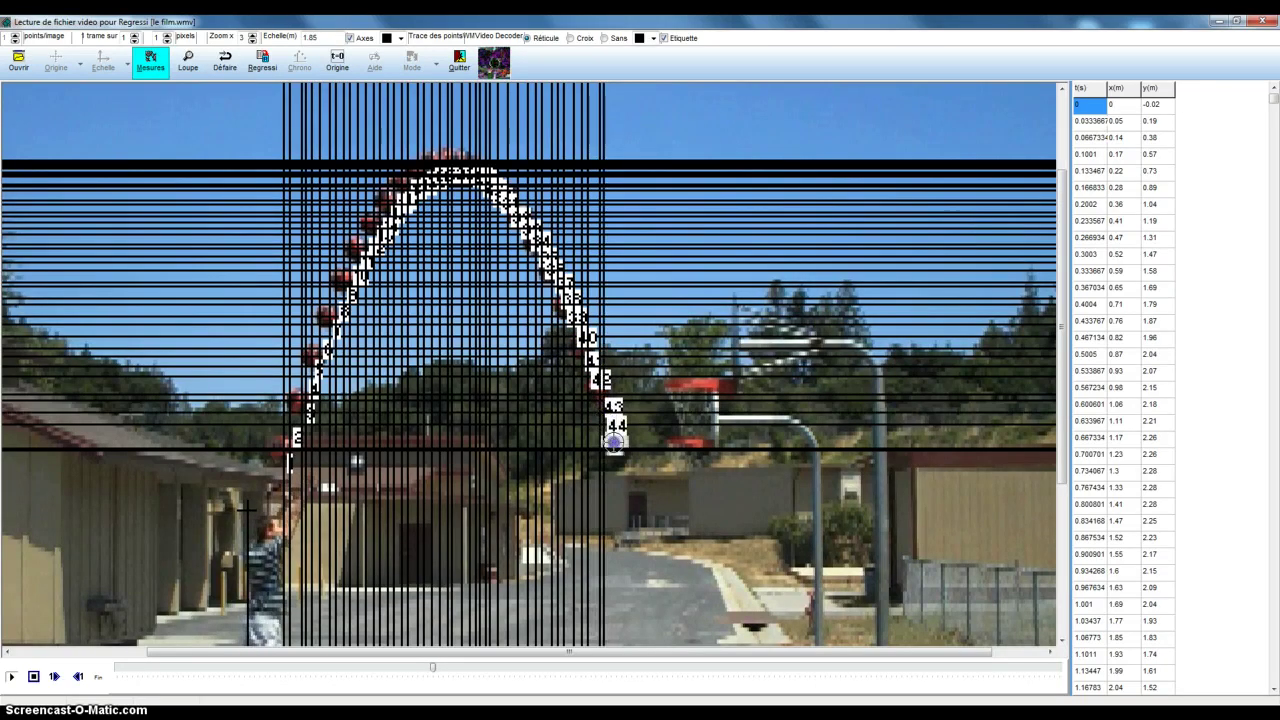
pyautogui.click(621, 470)
pyautogui.click(633, 490)
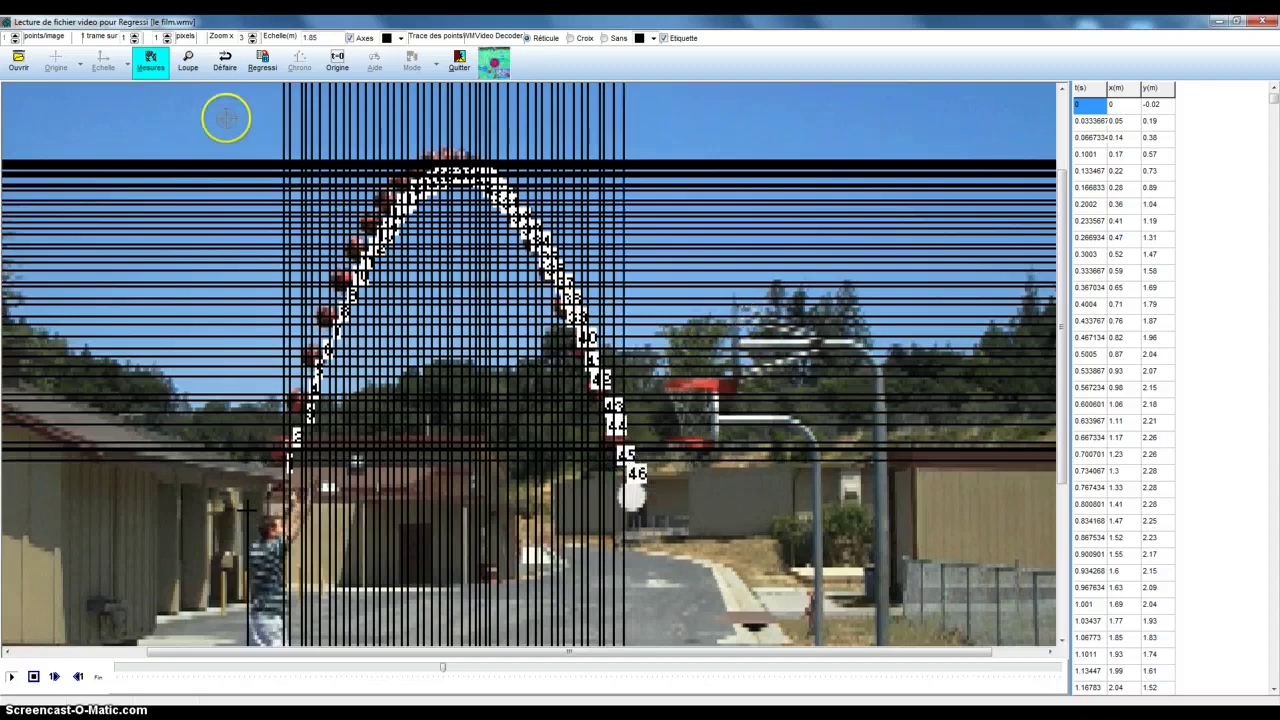
pyautogui.click(153, 66)
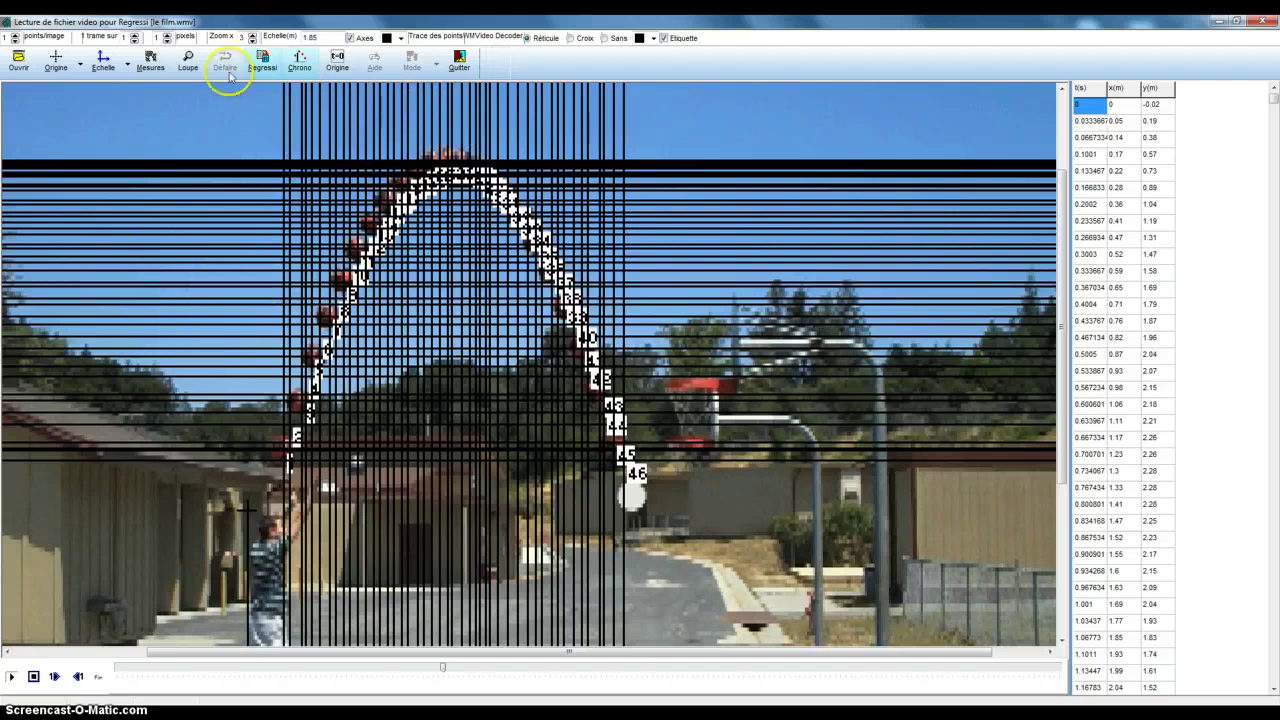
# Step: Export the tracked ball measurements to Regressi as a new file, leaving the page parameter and comment blank
pyautogui.click(44, 66)
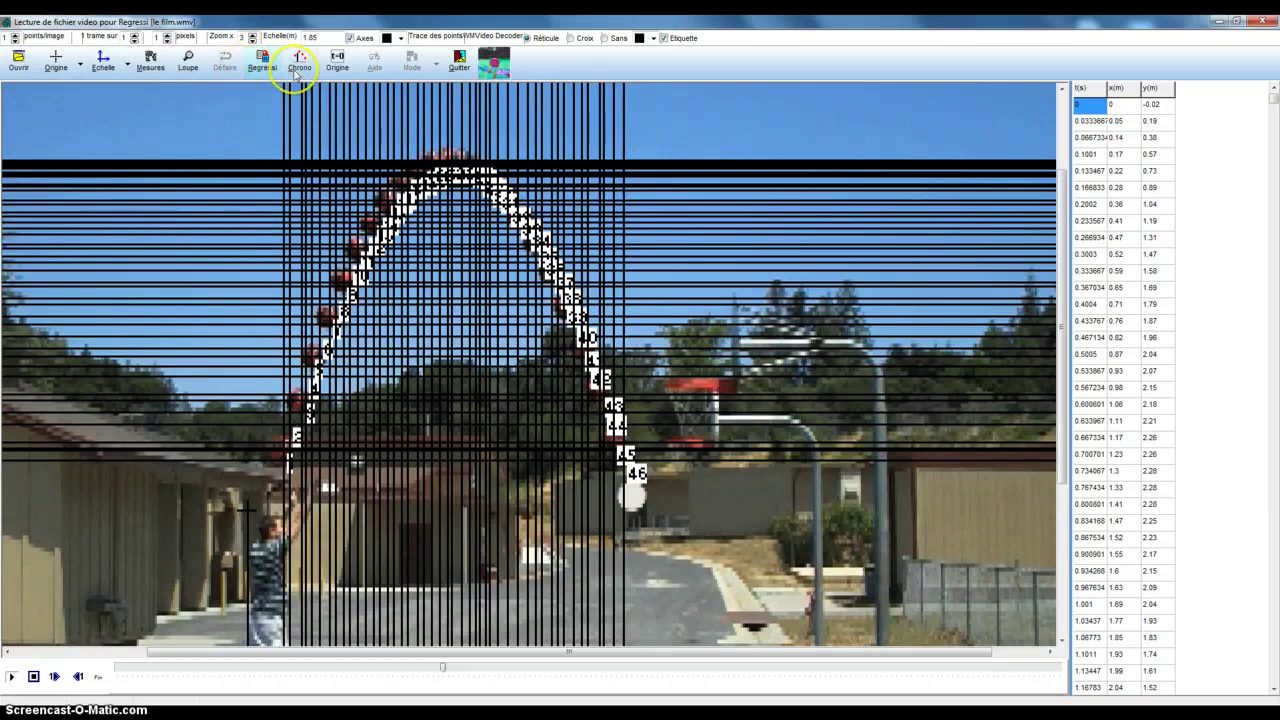
pyautogui.click(265, 66)
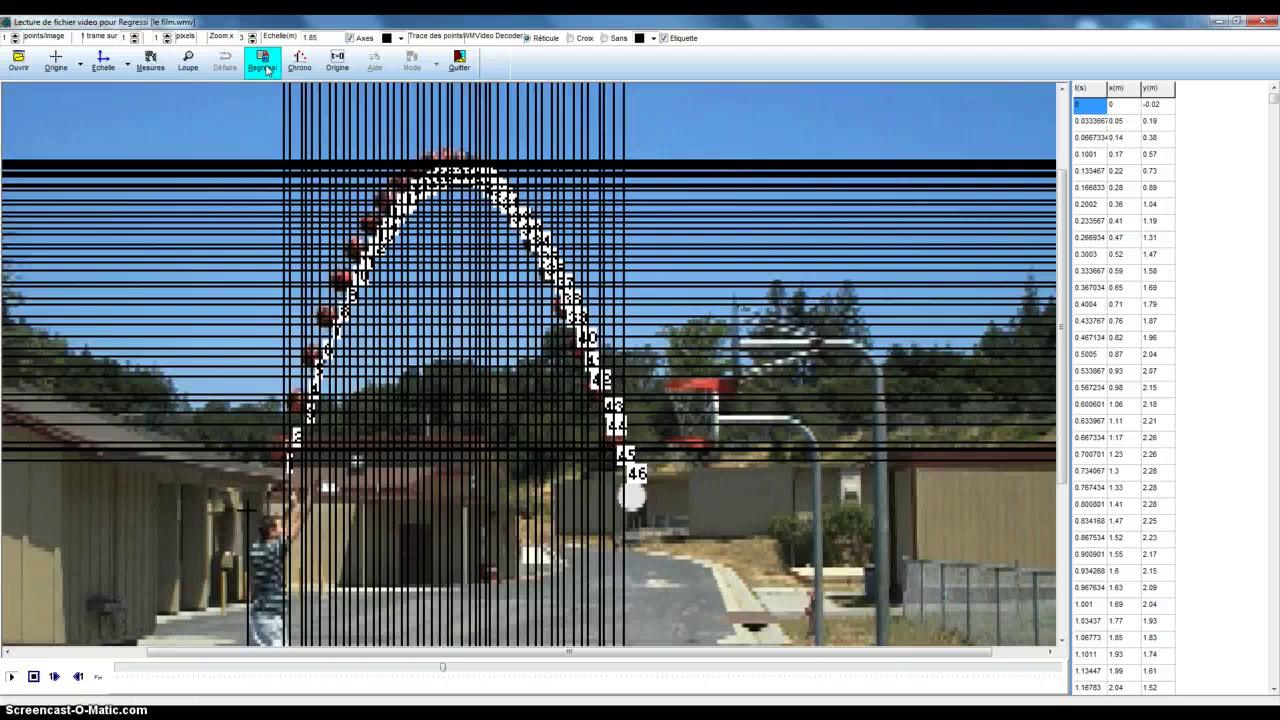
pyautogui.click(265, 68)
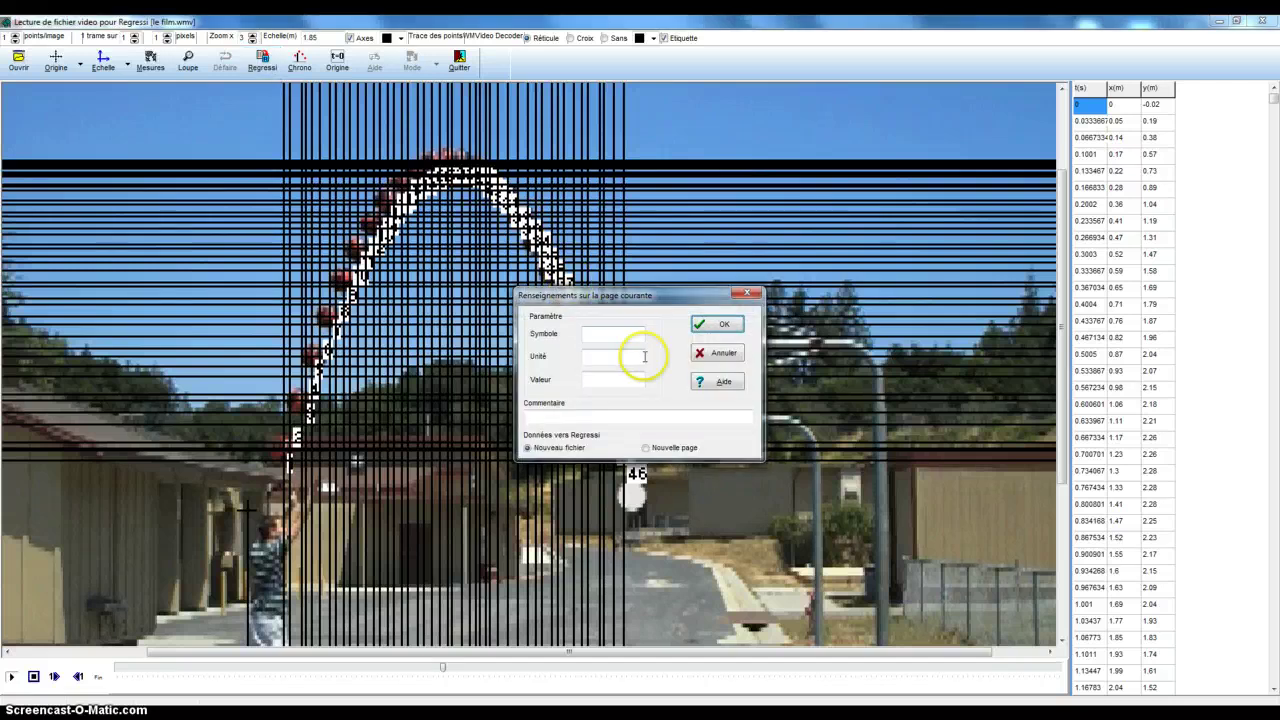
pyautogui.click(704, 330)
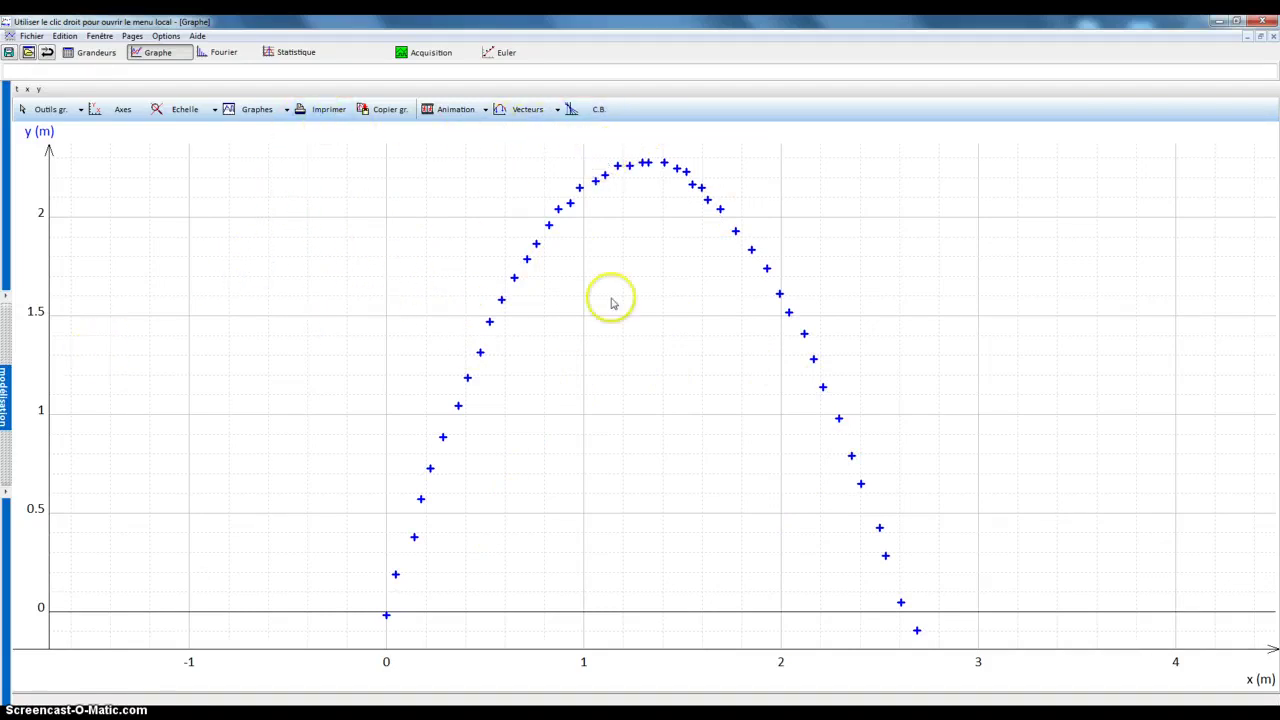
# Step: Fit the predefined parabola model (Parabole), y=a+b*x+c*x^2, to the trajectory points using graphical modelling
pyautogui.click(5, 297)
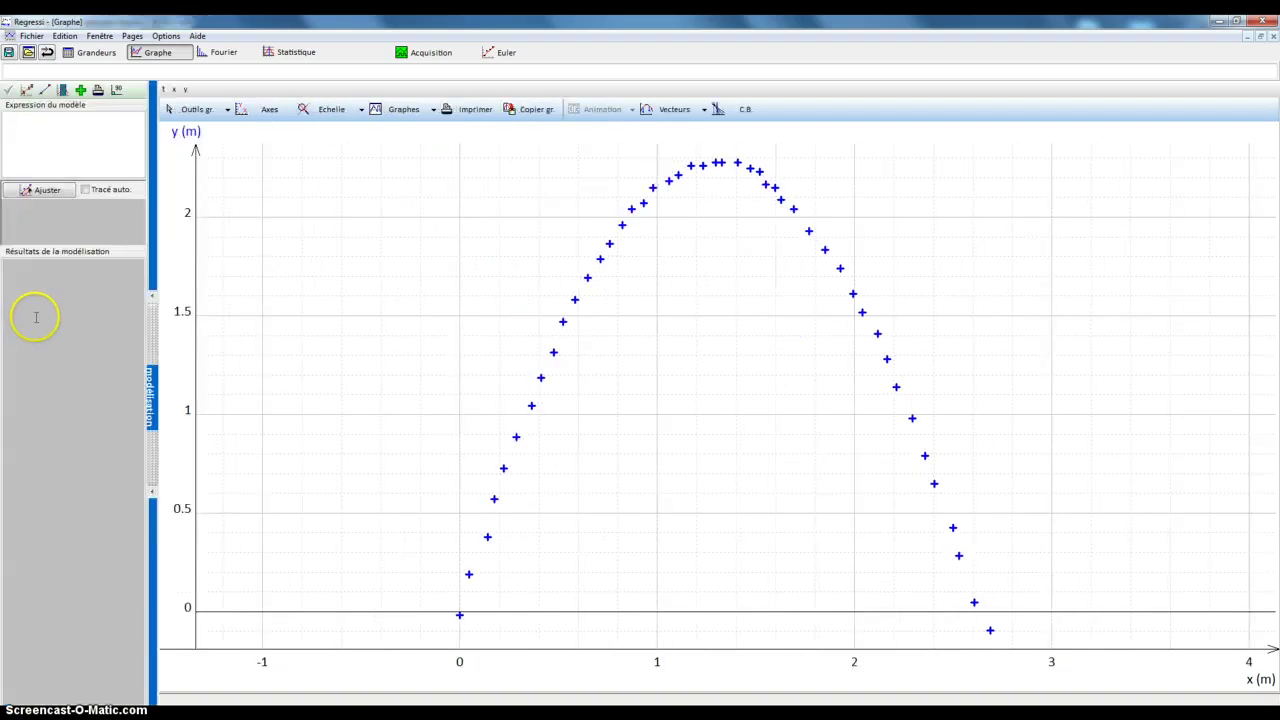
pyautogui.click(147, 340)
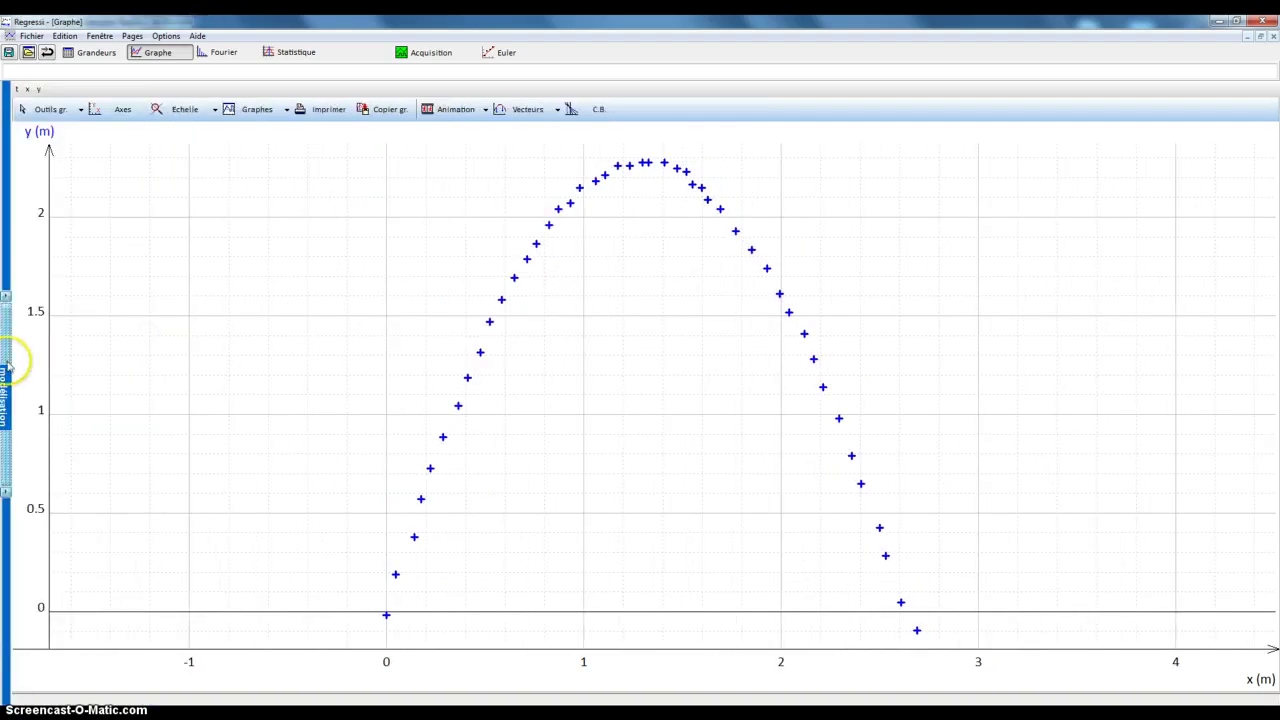
pyautogui.click(6, 358)
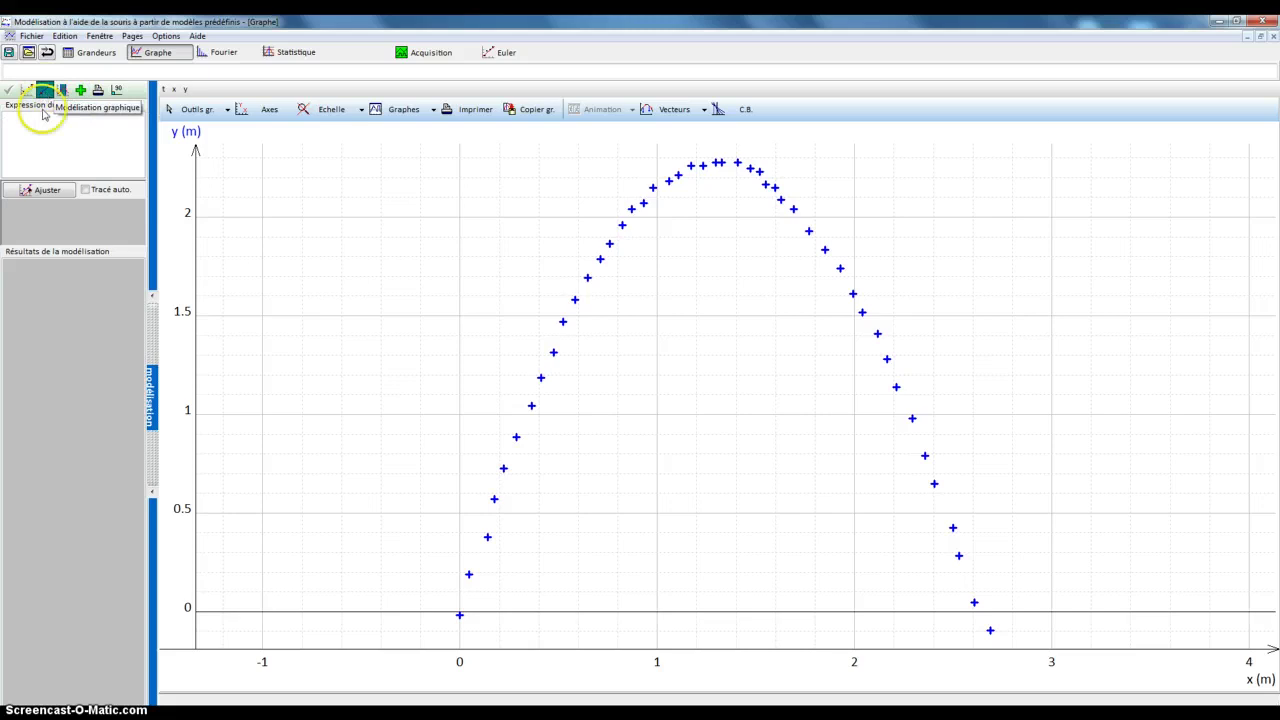
pyautogui.click(41, 96)
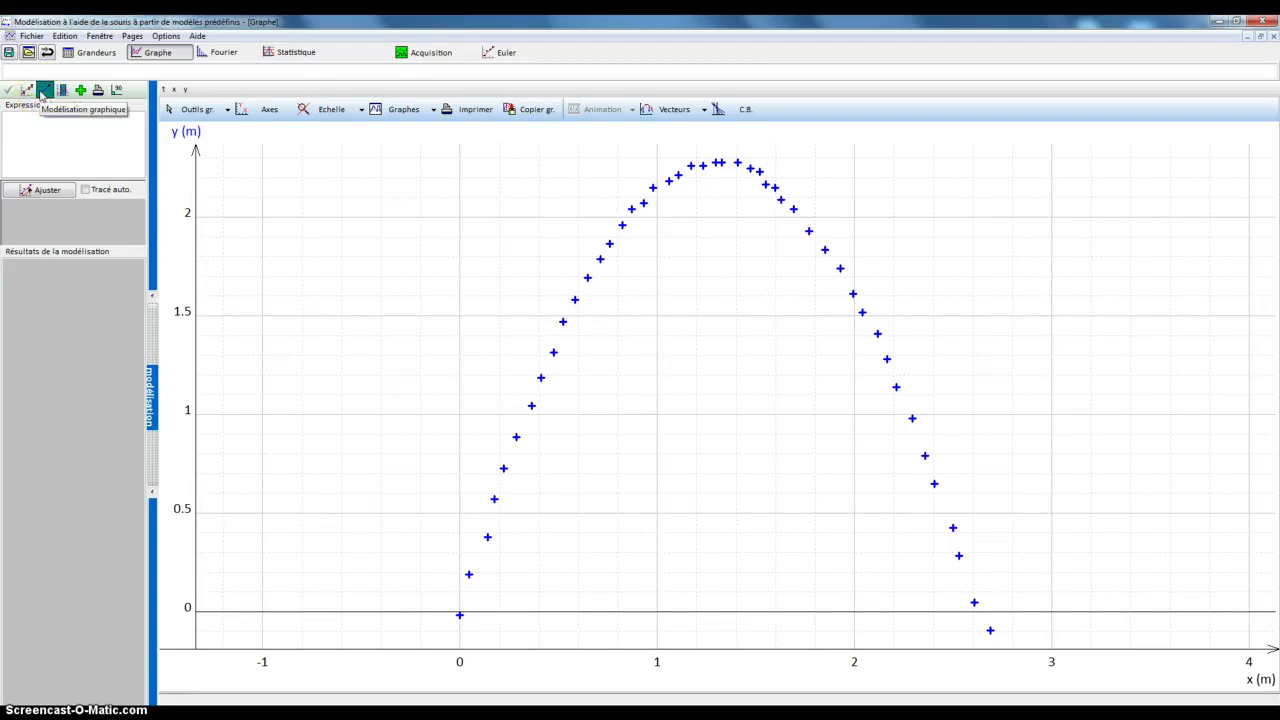
pyautogui.click(41, 93)
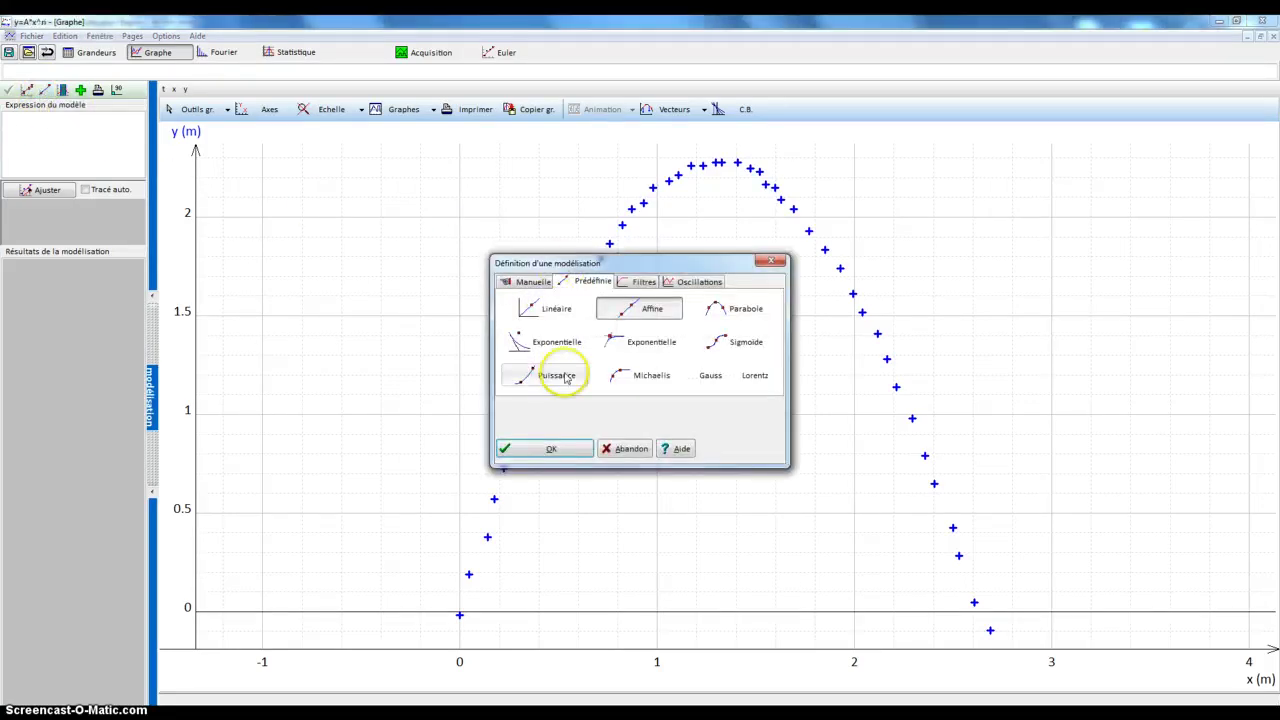
pyautogui.click(731, 318)
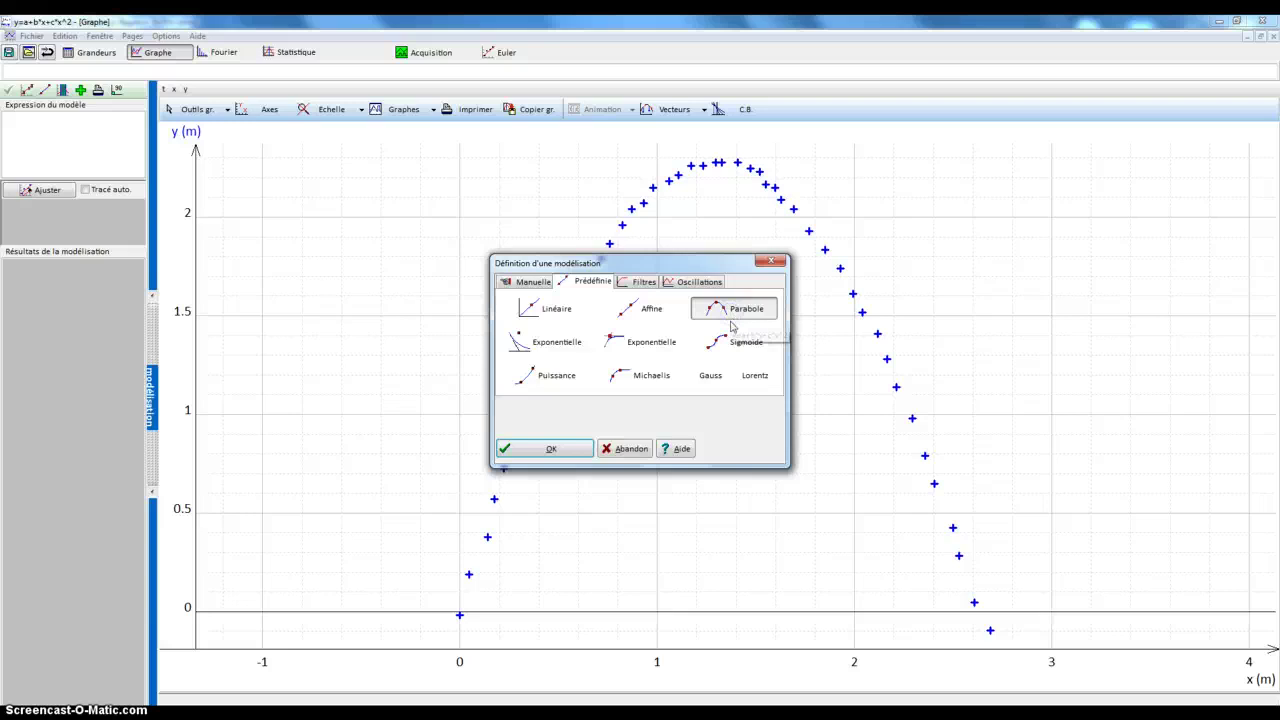
pyautogui.click(550, 449)
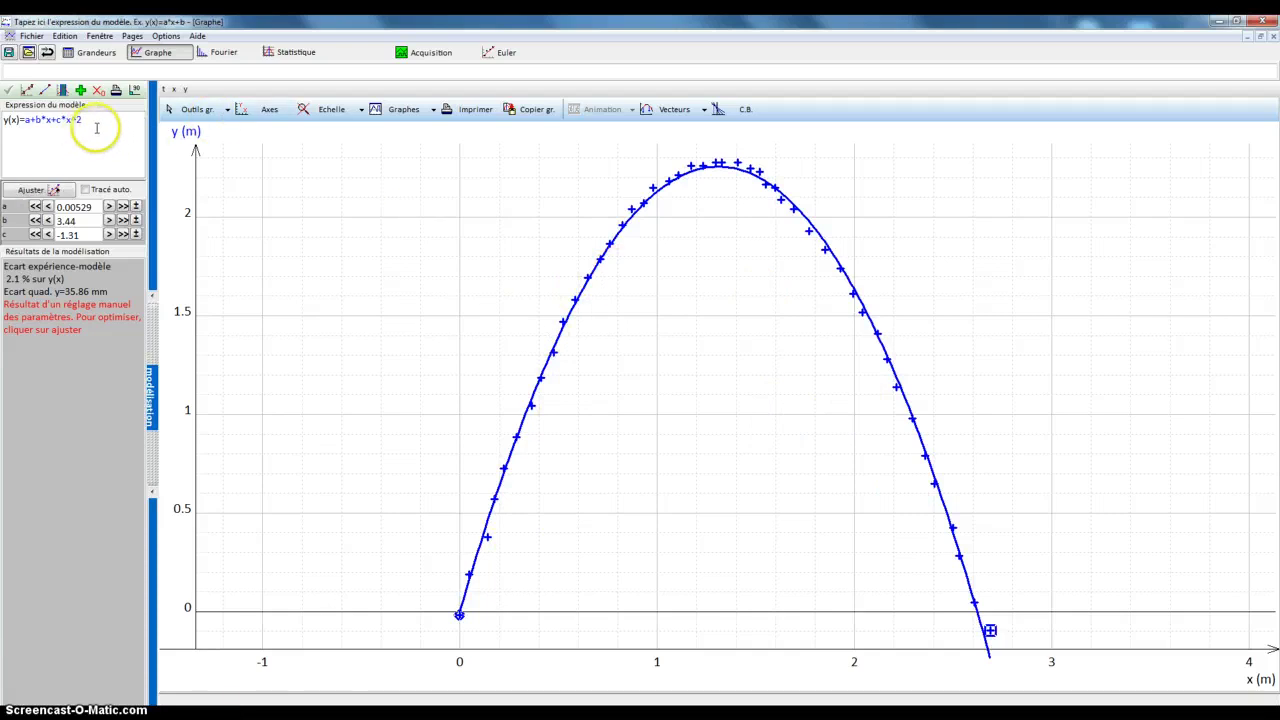
# Step: Open the parabola's model expression for editing on the line below y(x)=a+b*x+c*x^2
pyautogui.doubleClick(47, 121)
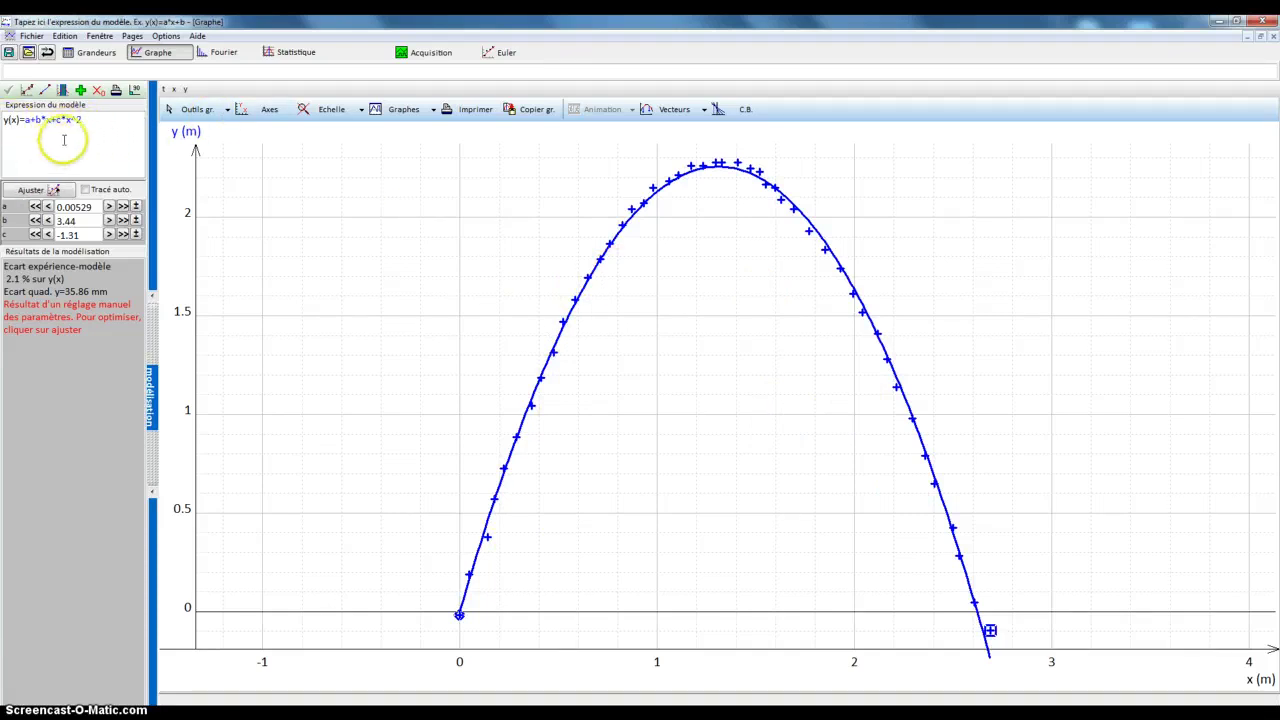
pyautogui.click(80, 122)
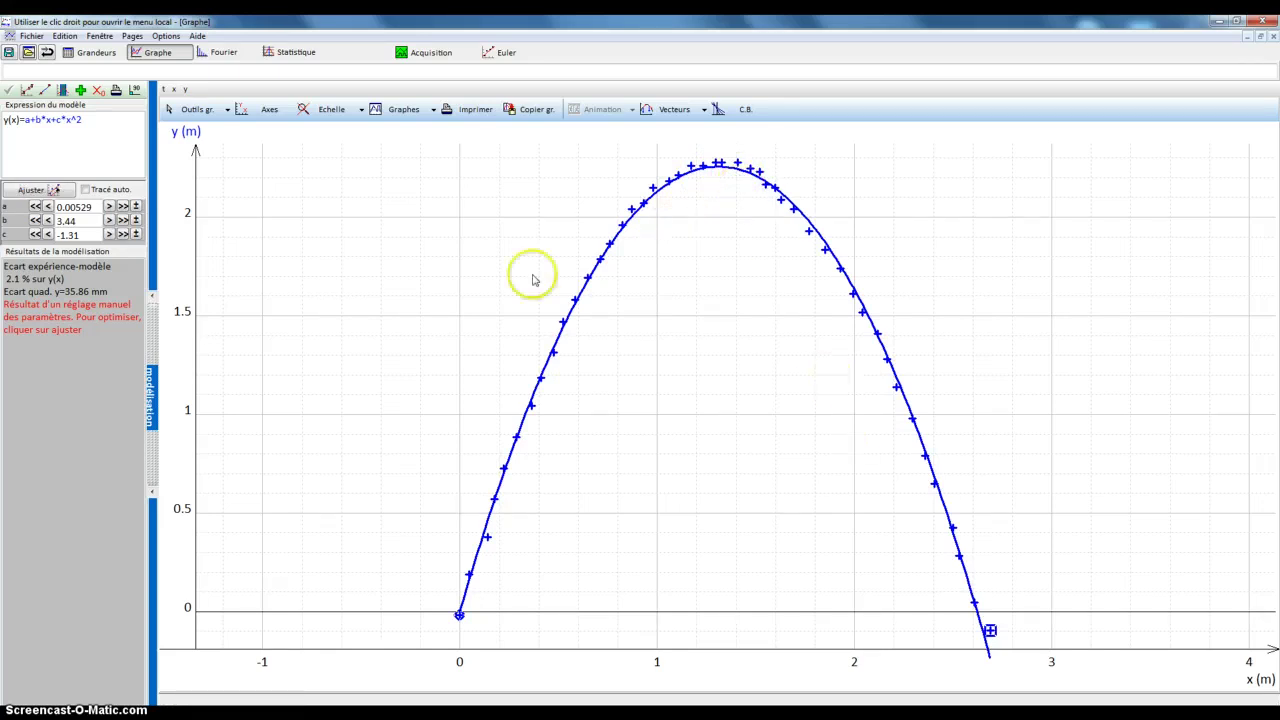
pyautogui.click(73, 153)
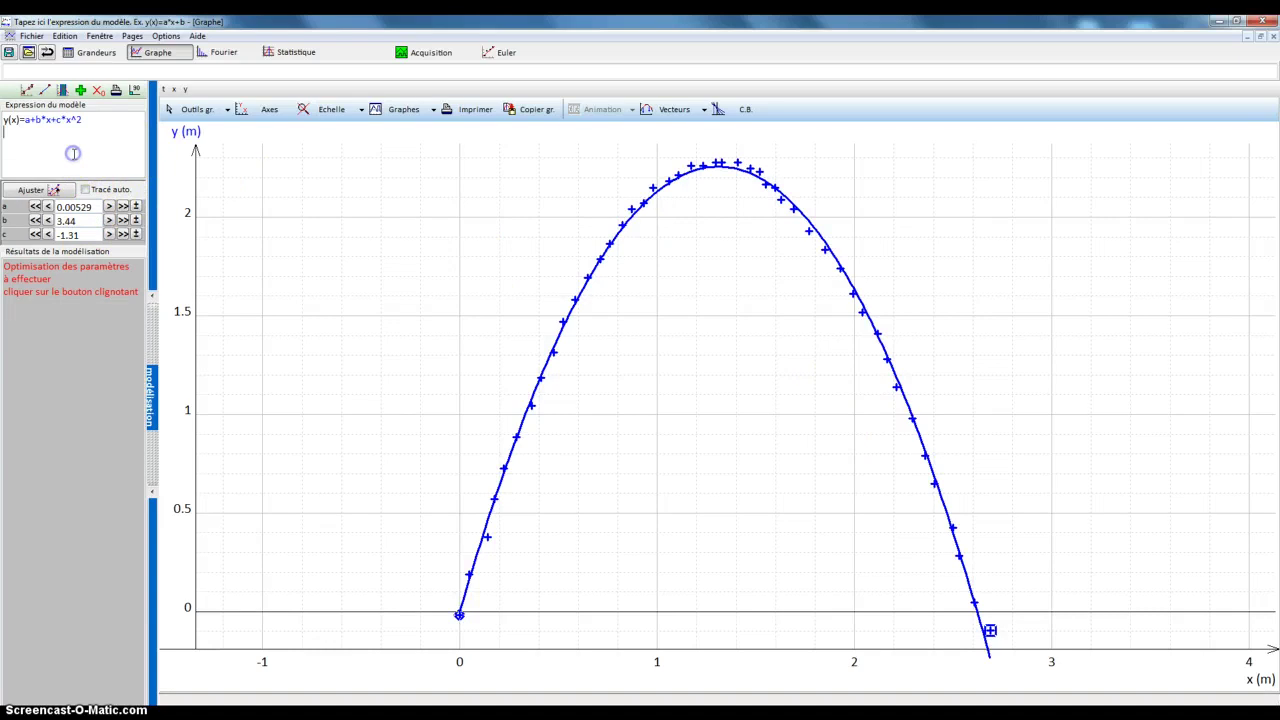